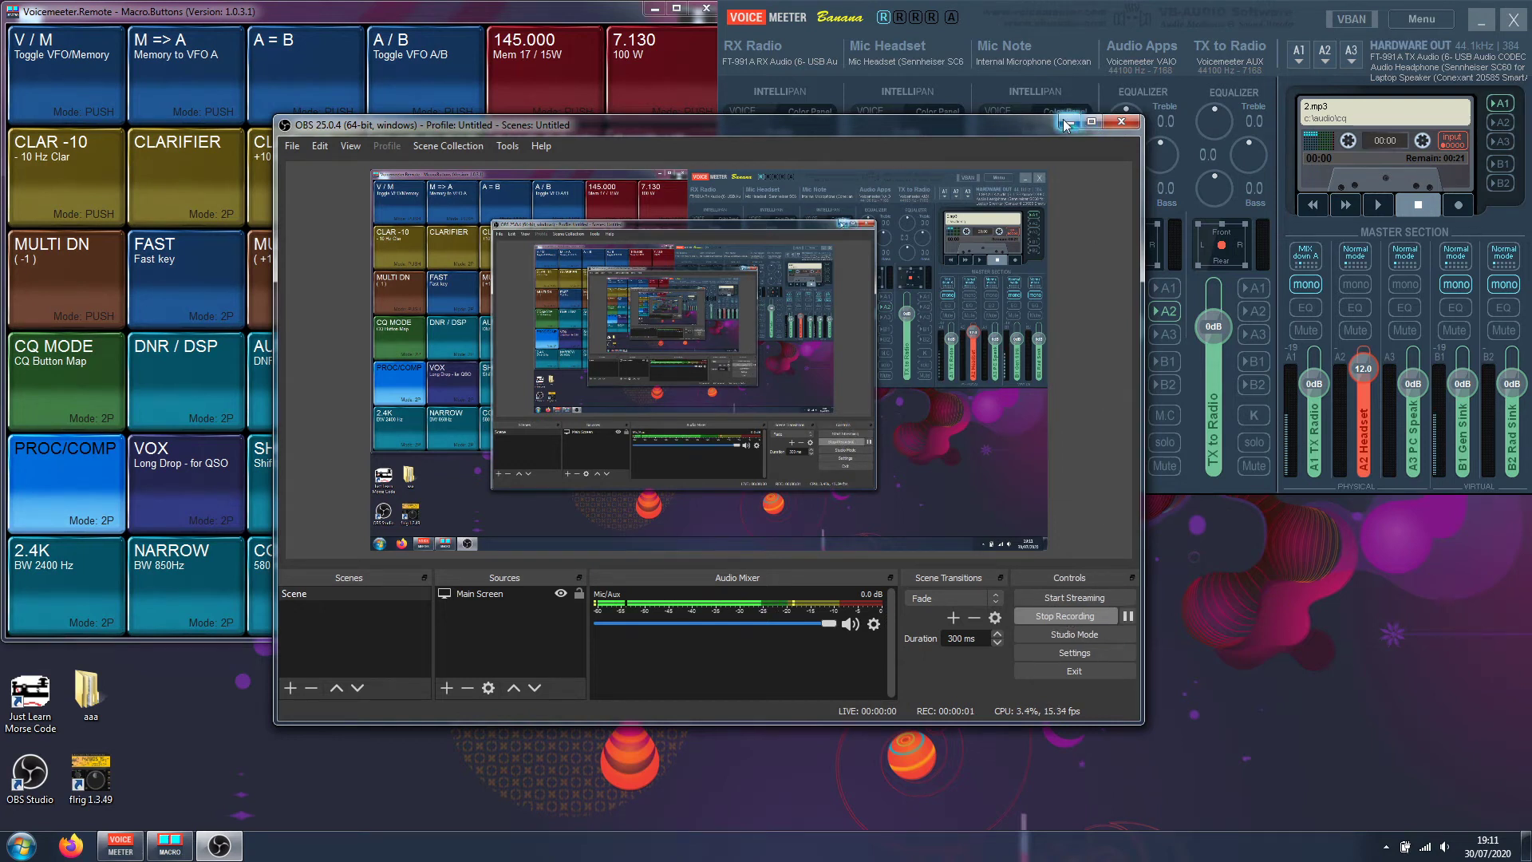
Minimize the OBS Studio window and show the hidden system-tray apps
{"action": "left_click", "coordinate": [1066, 122]}
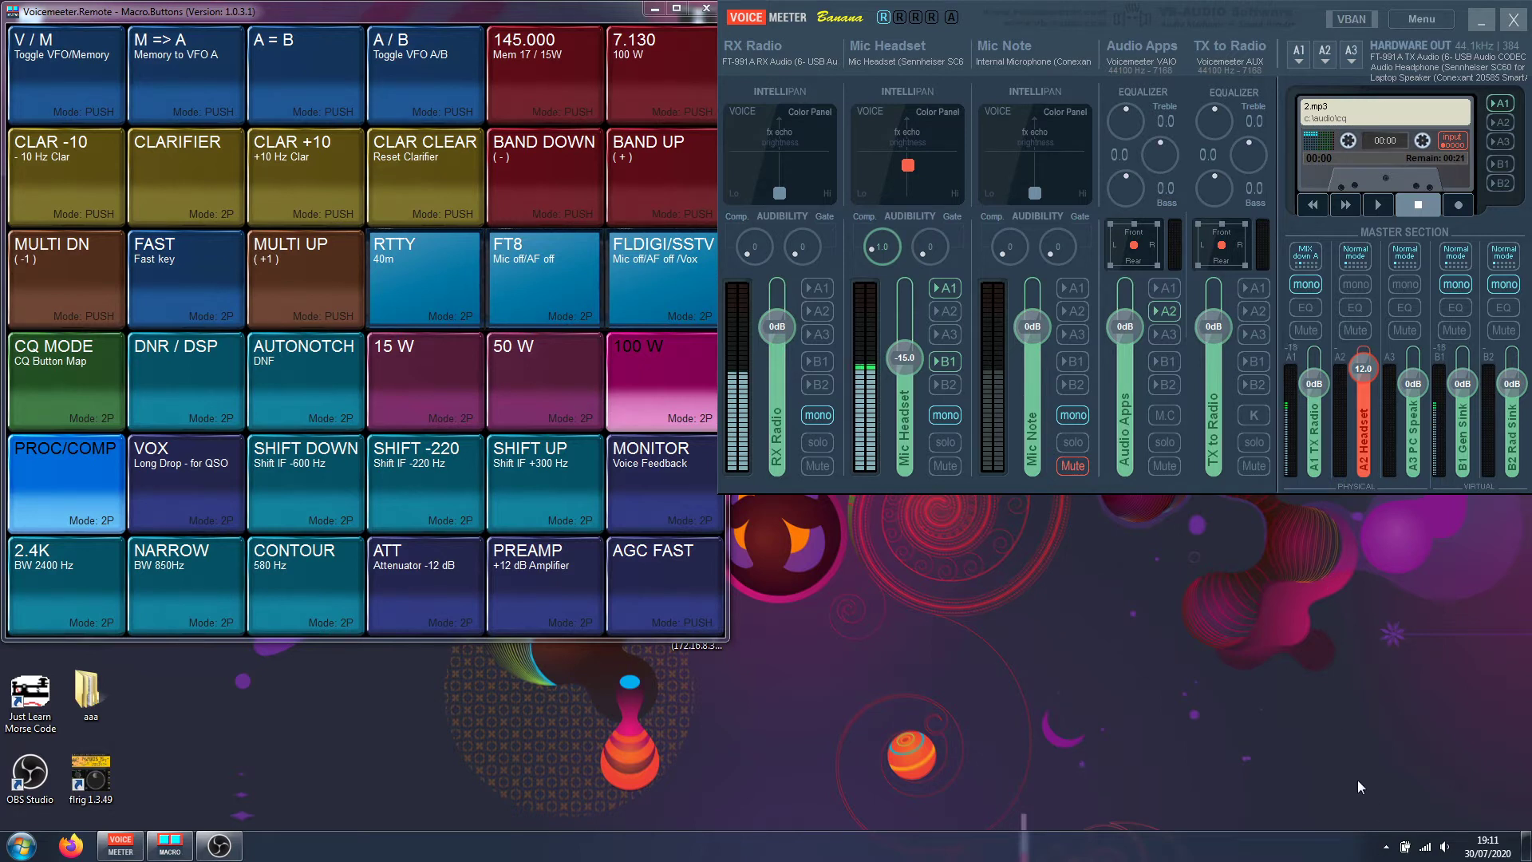
{"action": "left_click", "coordinate": [1383, 849]}
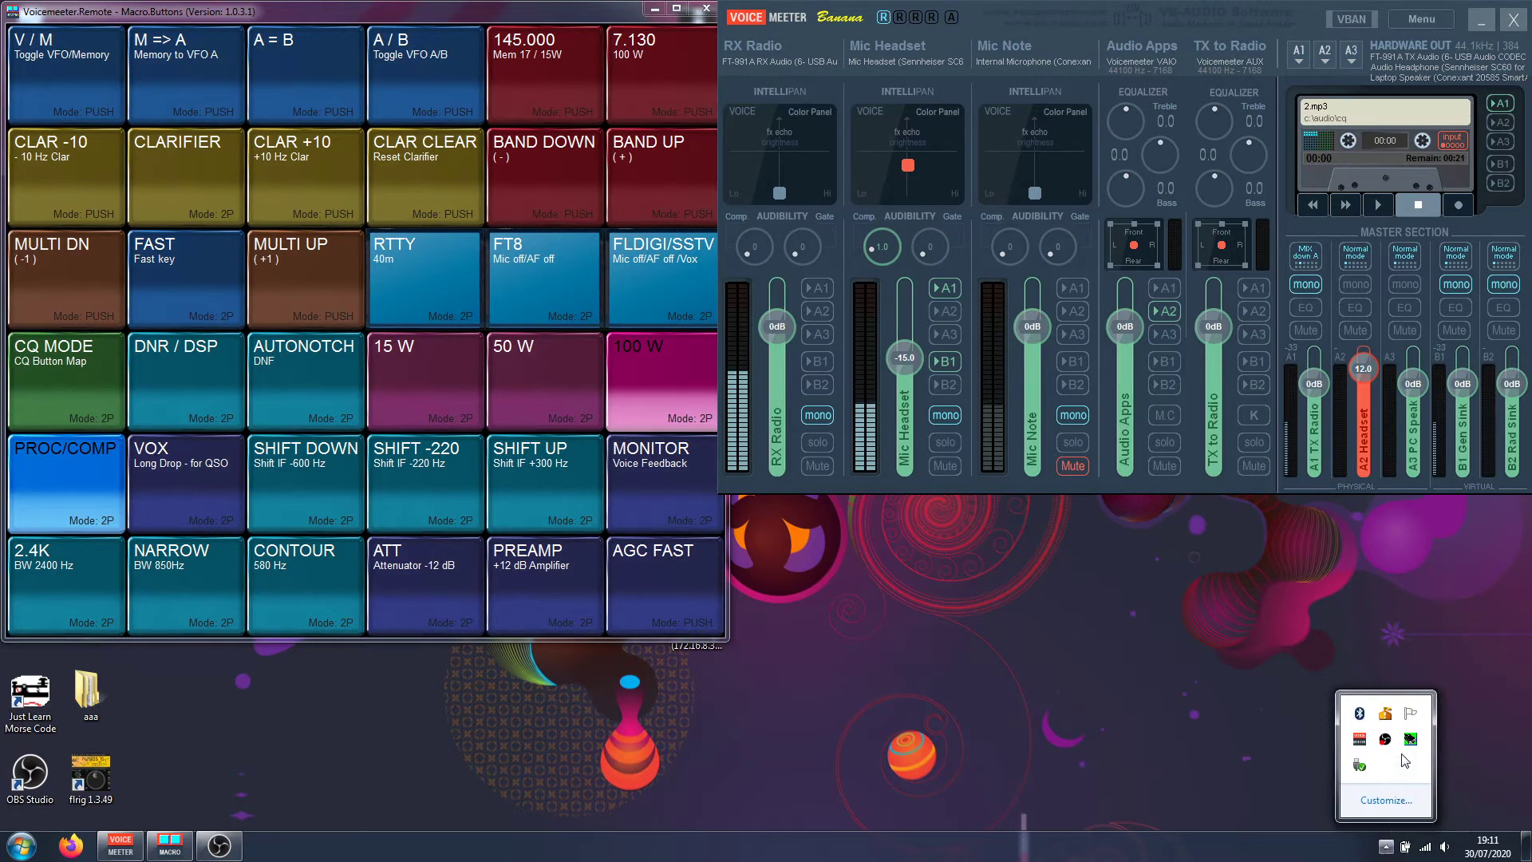
Search 'device' from the Start menu and launch Device Manager
{"action": "left_click", "coordinate": [1046, 669]}
{"action": "key", "text": "super"}
{"action": "type", "text": "devi"}
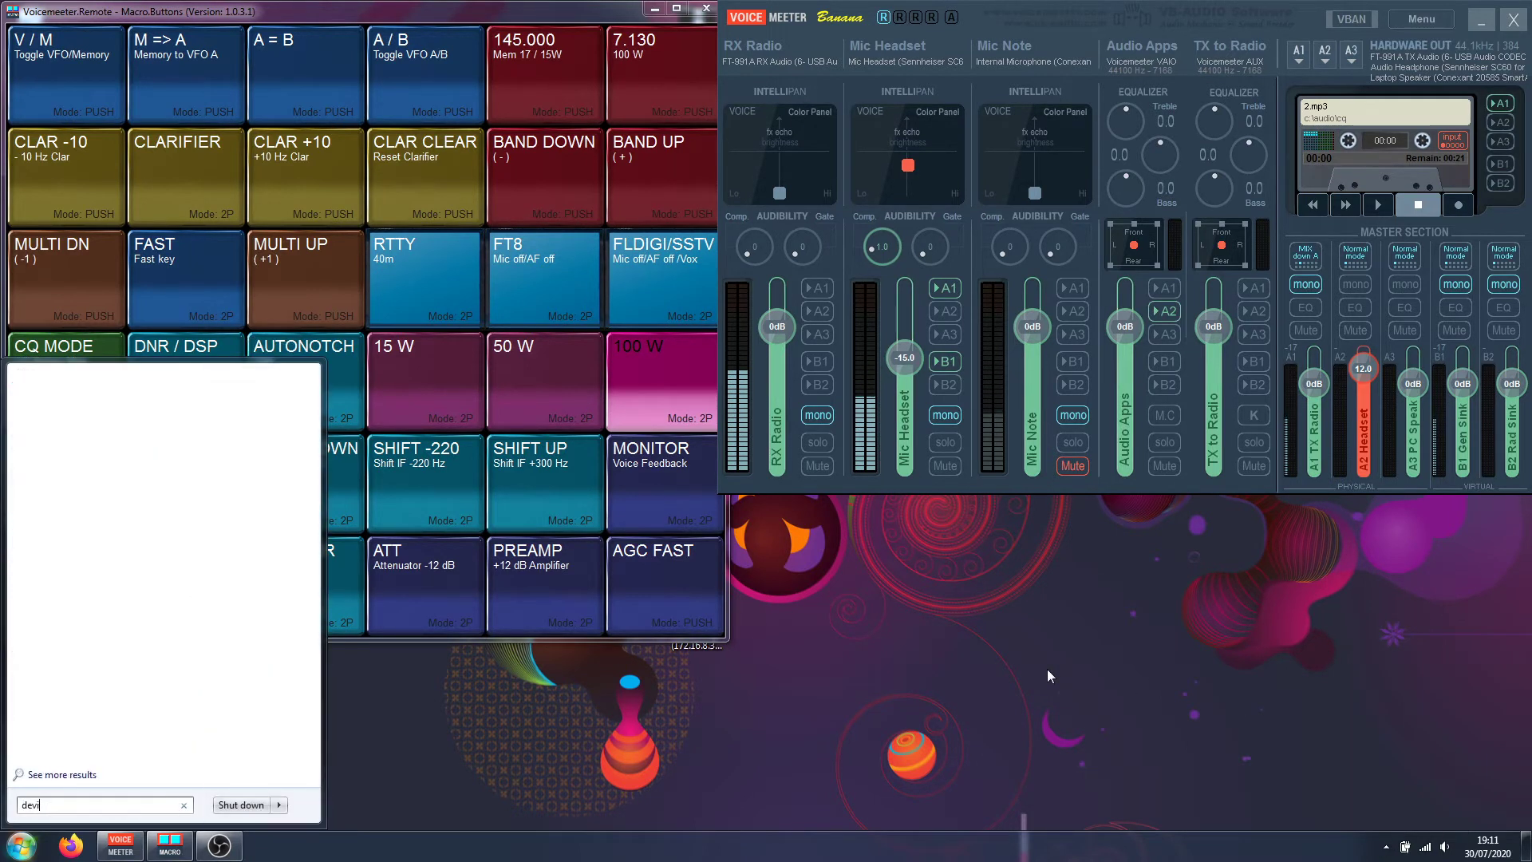
{"action": "type", "text": "ce"}
{"action": "key", "text": "Down"}
{"action": "key", "text": "Return"}
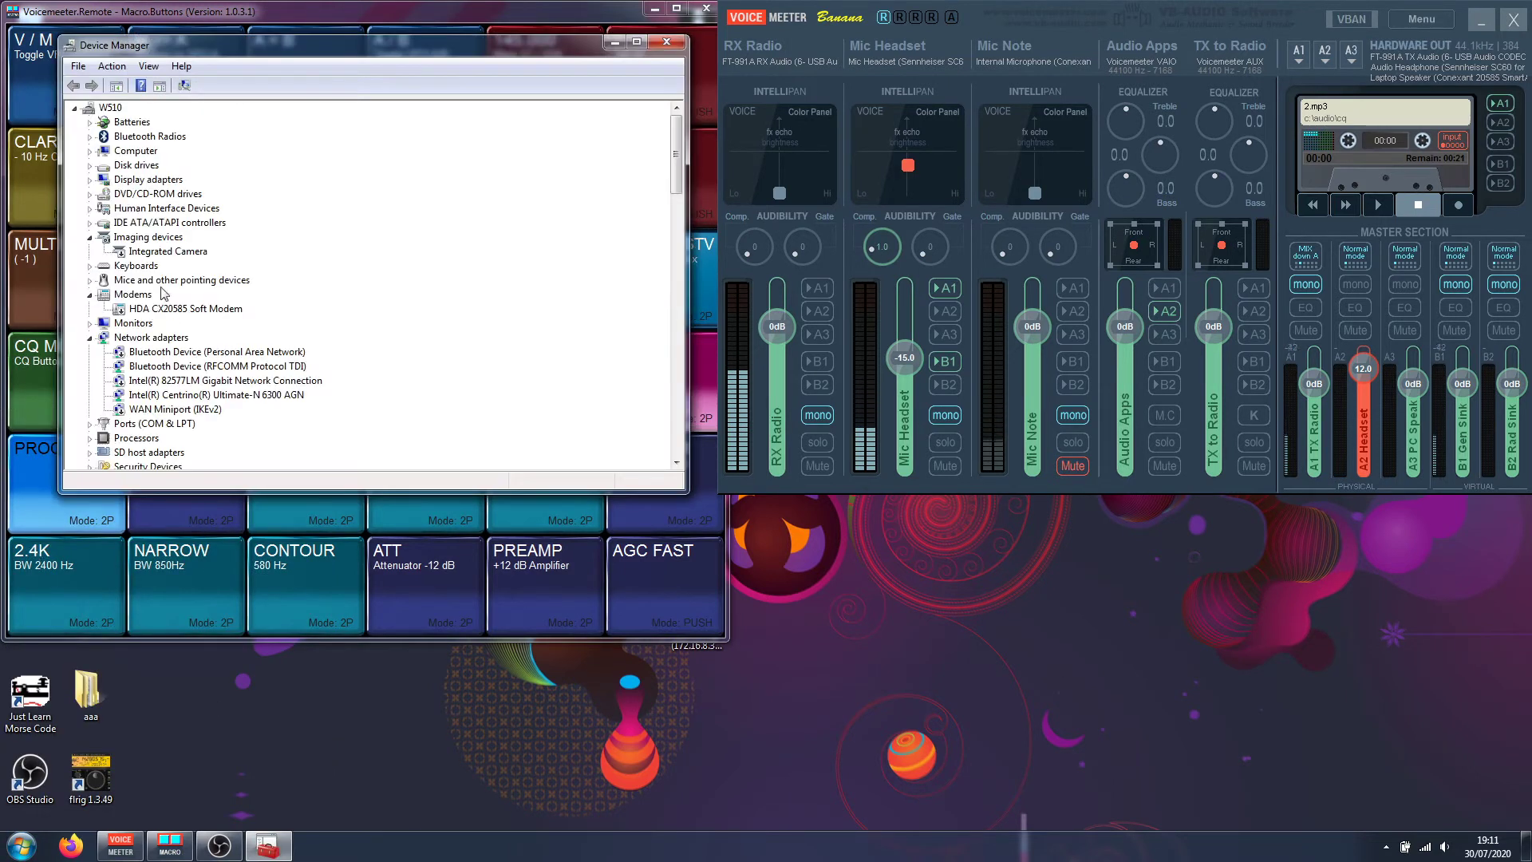
Expand Ports (COM & LPT) and select the CP2105 COM5 and COM4 entries
{"action": "left_click", "coordinate": [108, 429]}
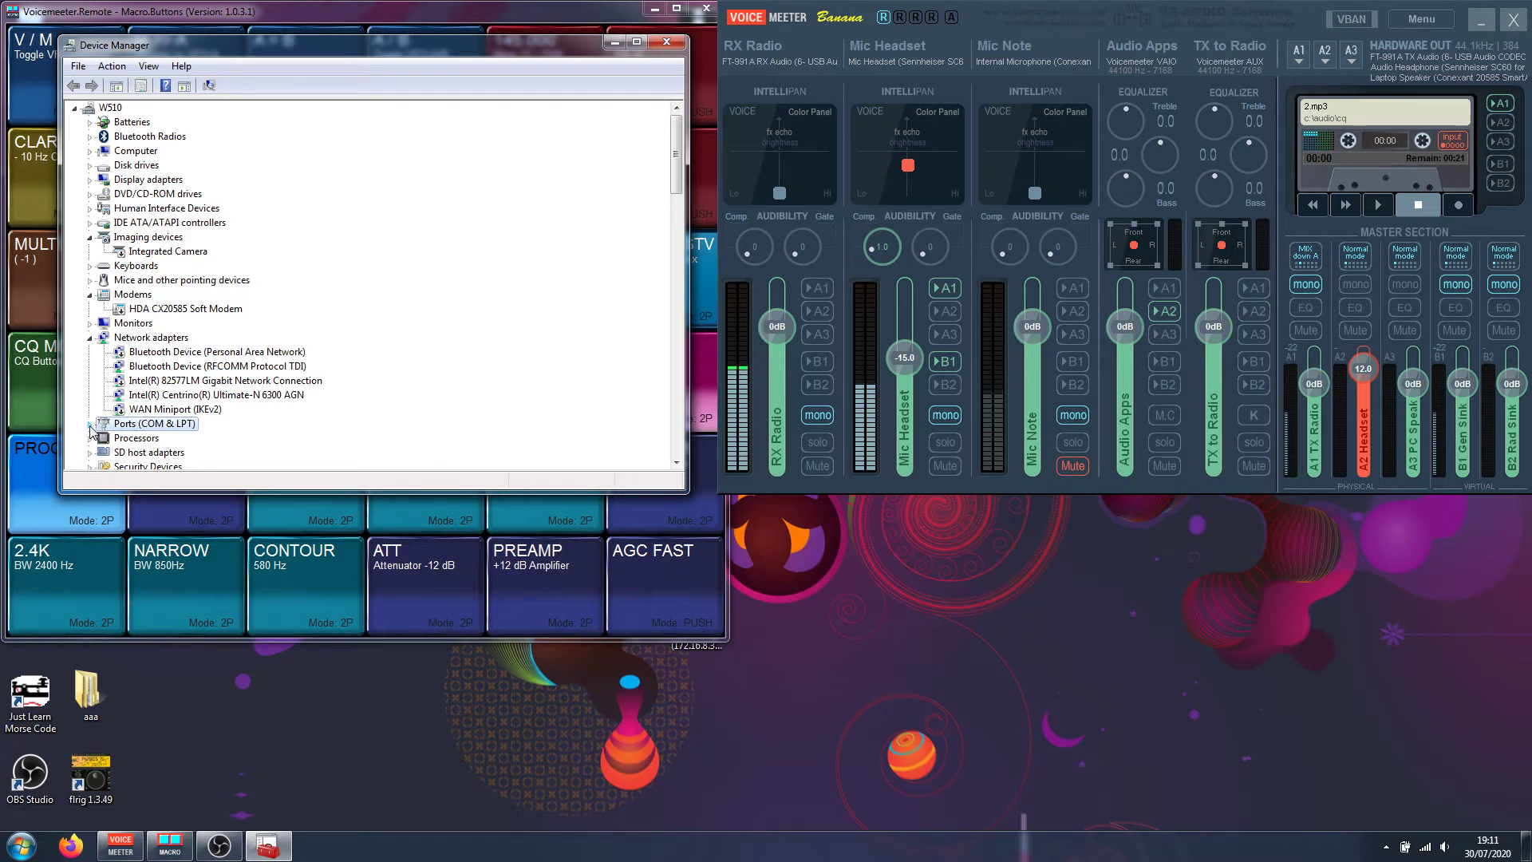
{"action": "left_click", "coordinate": [90, 423]}
{"action": "scroll", "coordinate": [289, 312], "scroll_direction": "down", "scroll_amount": 4}
{"action": "left_click", "coordinate": [292, 281]}
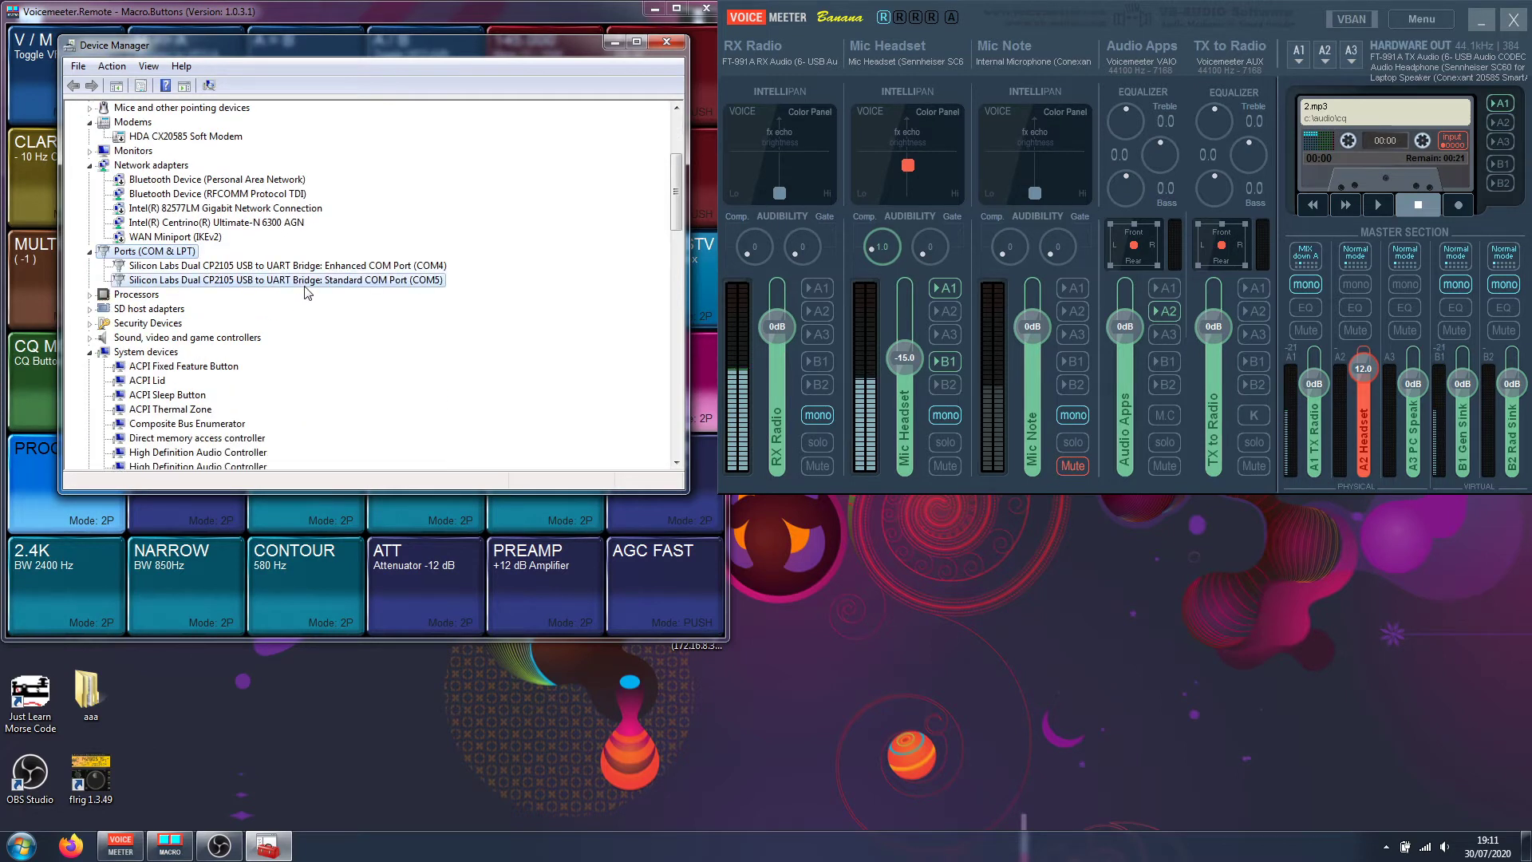
{"action": "left_click", "coordinate": [341, 270]}
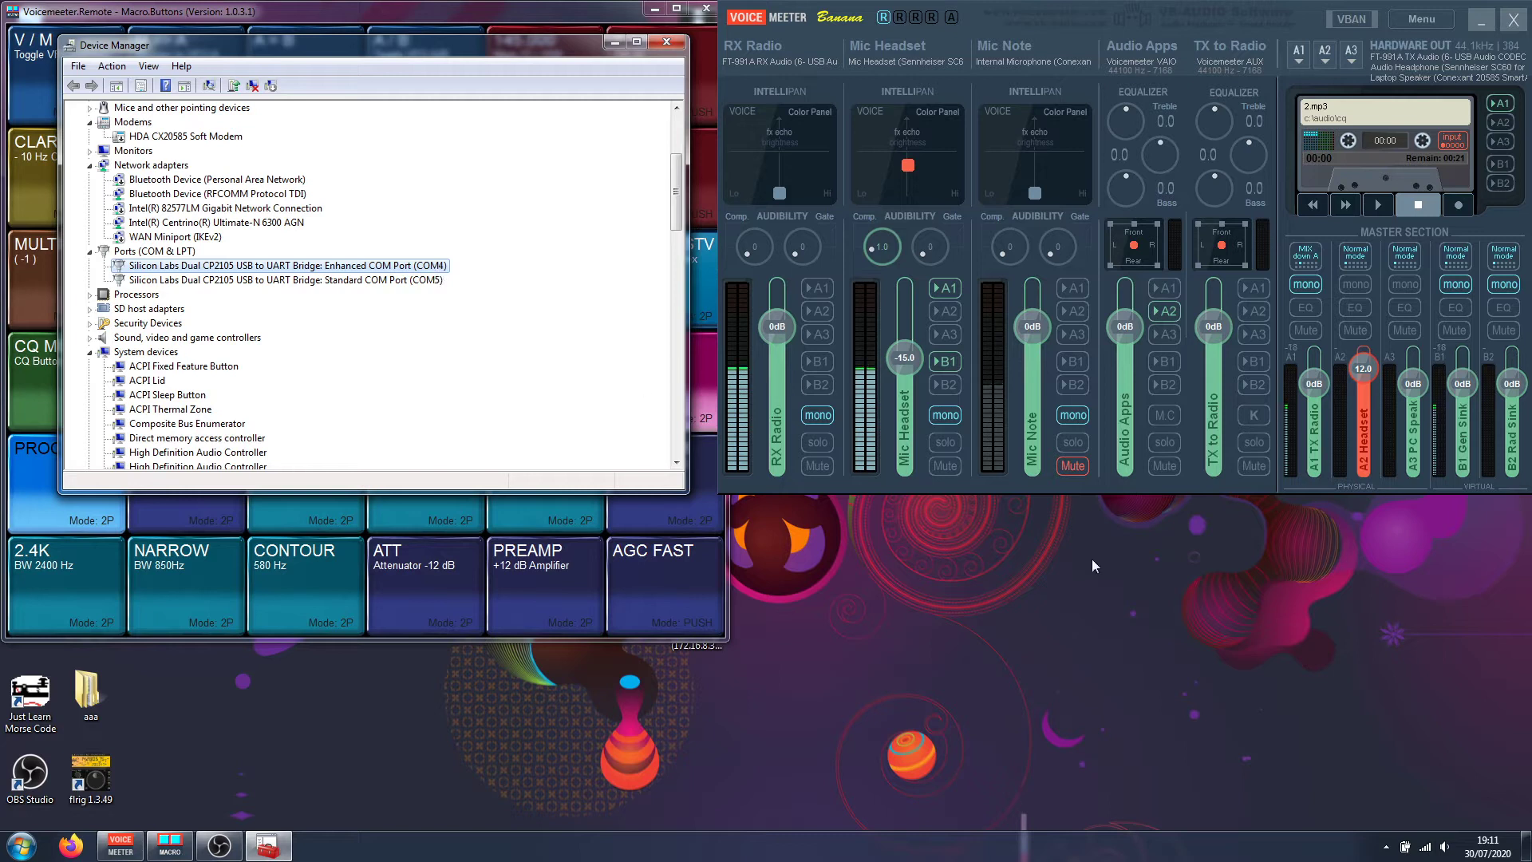
{"action": "left_click", "coordinate": [1386, 844]}
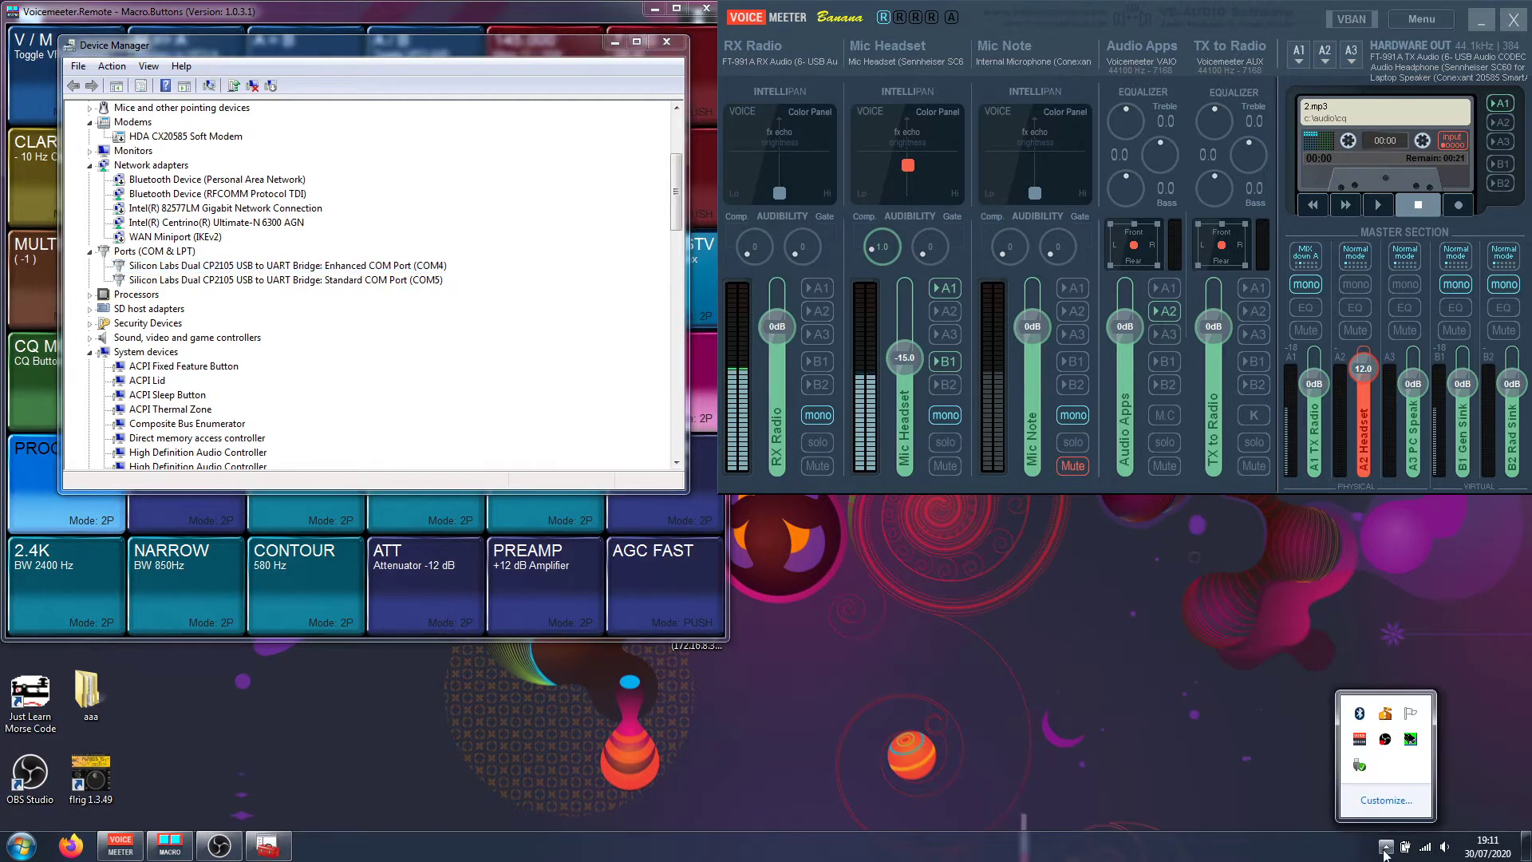
{"action": "double_click", "coordinate": [1410, 738]}
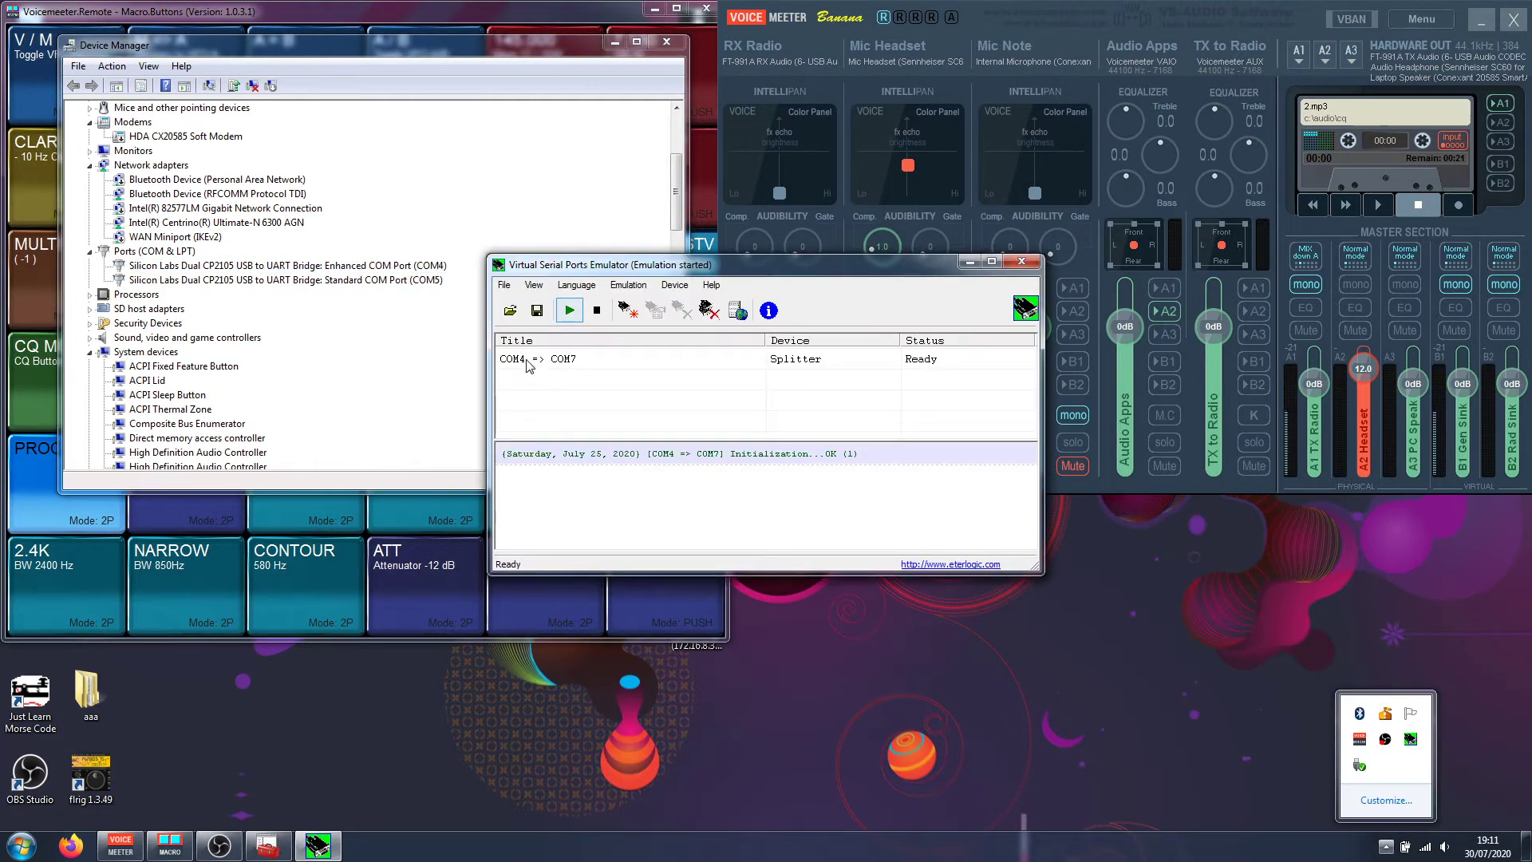
{"action": "left_click", "coordinate": [527, 361]}
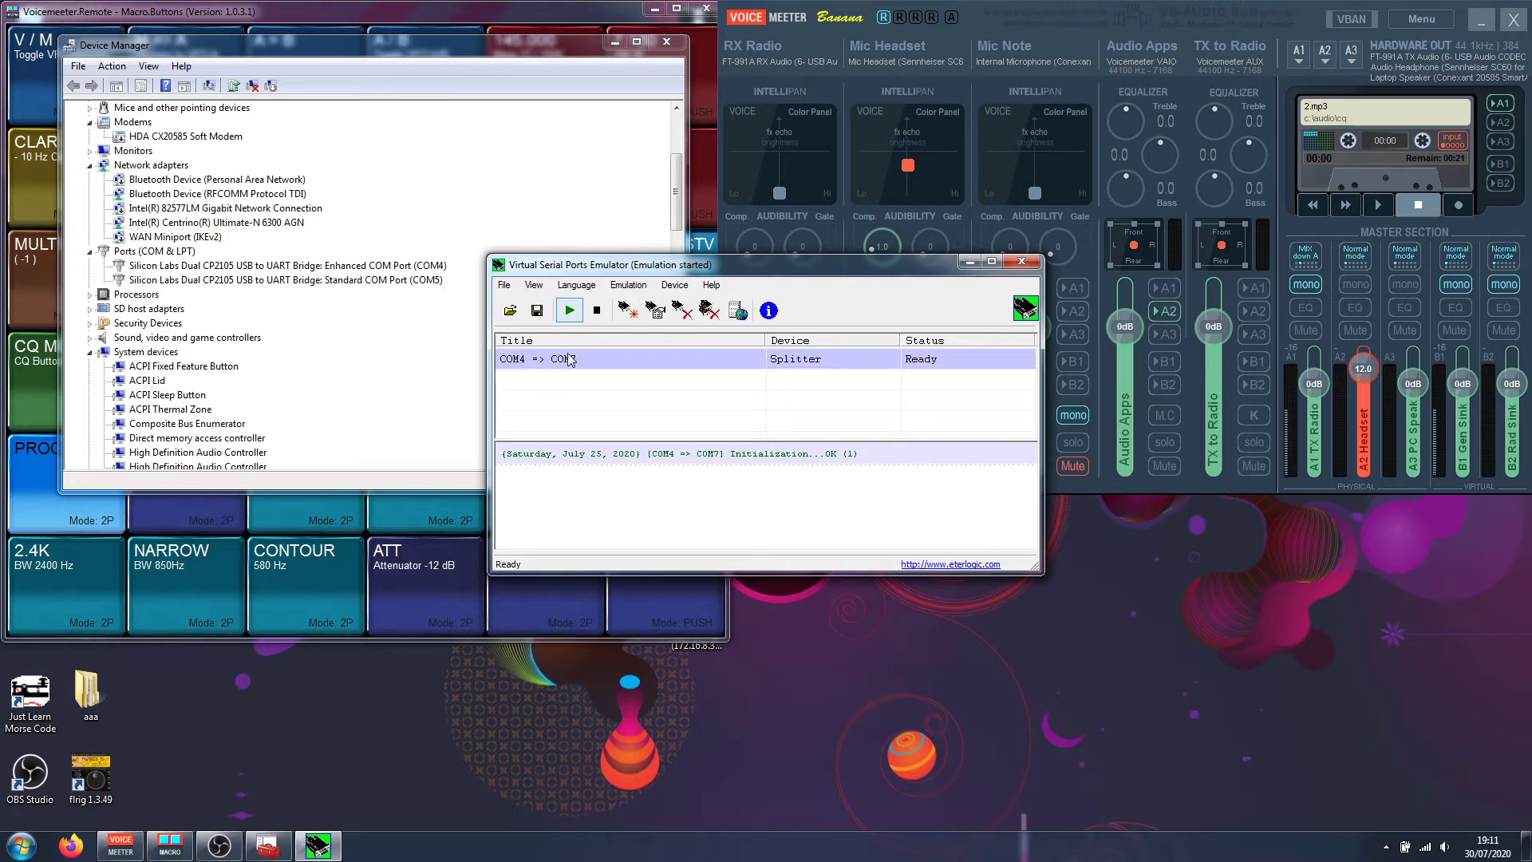
{"action": "left_click", "coordinate": [968, 263]}
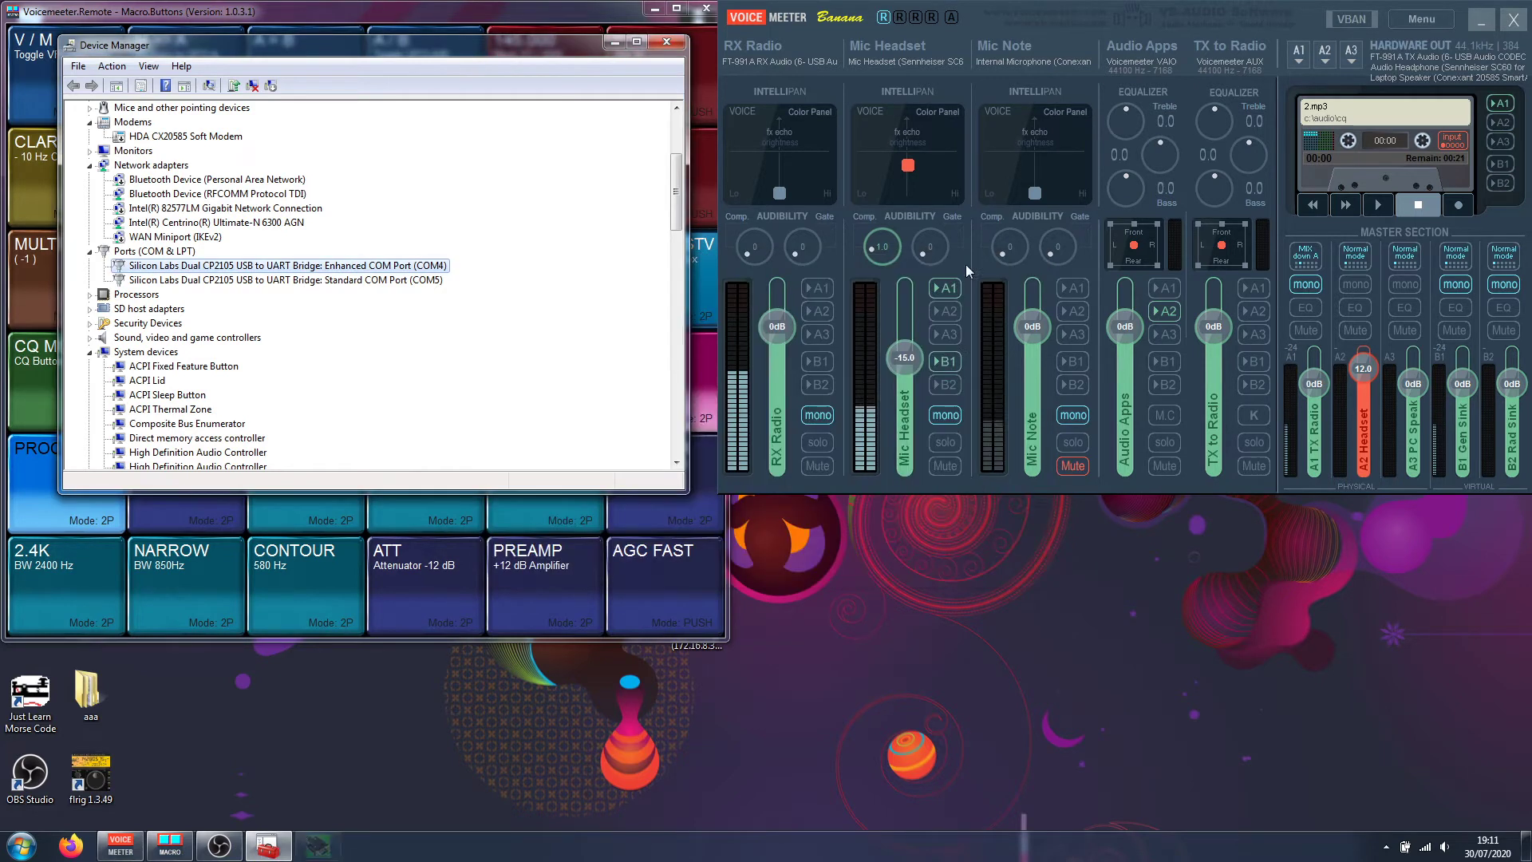
Minimize Device Manager and open the auto folder in the user folder
{"action": "left_click", "coordinate": [615, 45]}
{"action": "key", "text": "super"}
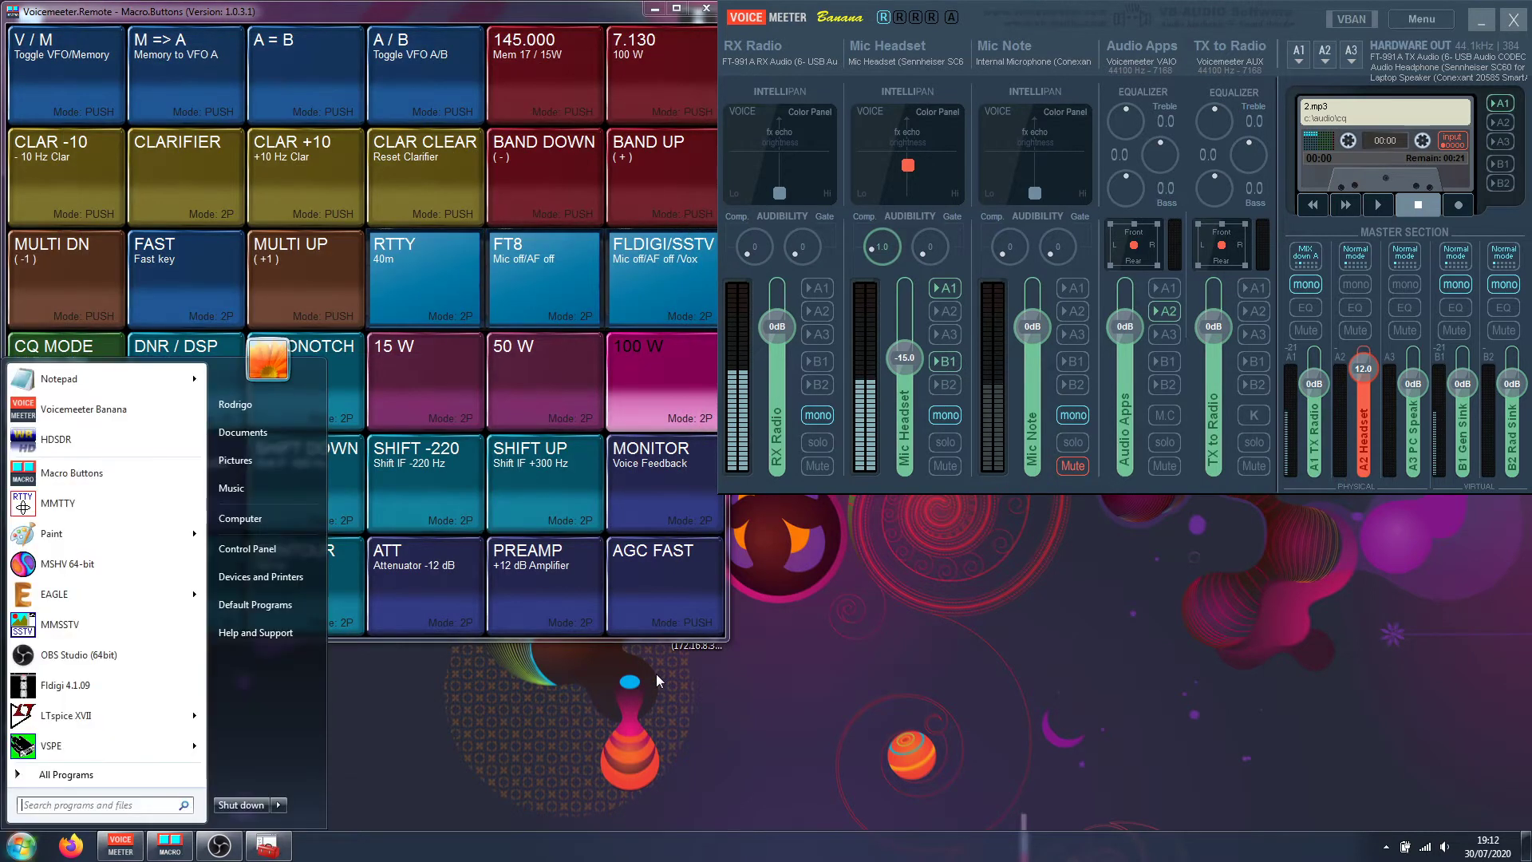
{"action": "key", "text": "Return"}
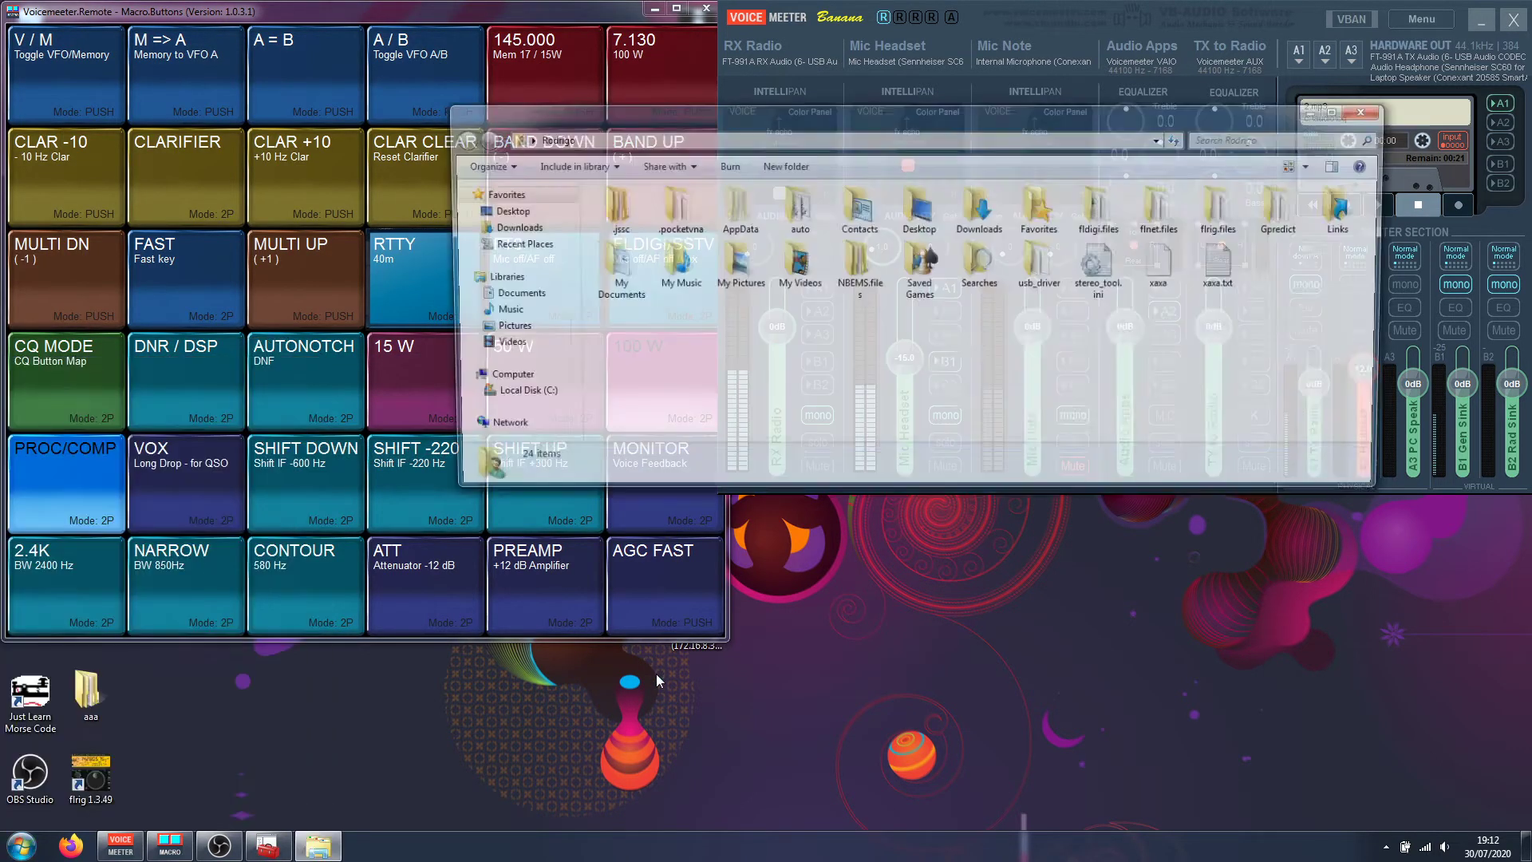
{"action": "key", "text": "Down"}
{"action": "key", "text": "Right"}
{"action": "key", "text": "Up"}
{"action": "key", "text": "Right"}
{"action": "key", "text": "Return"}
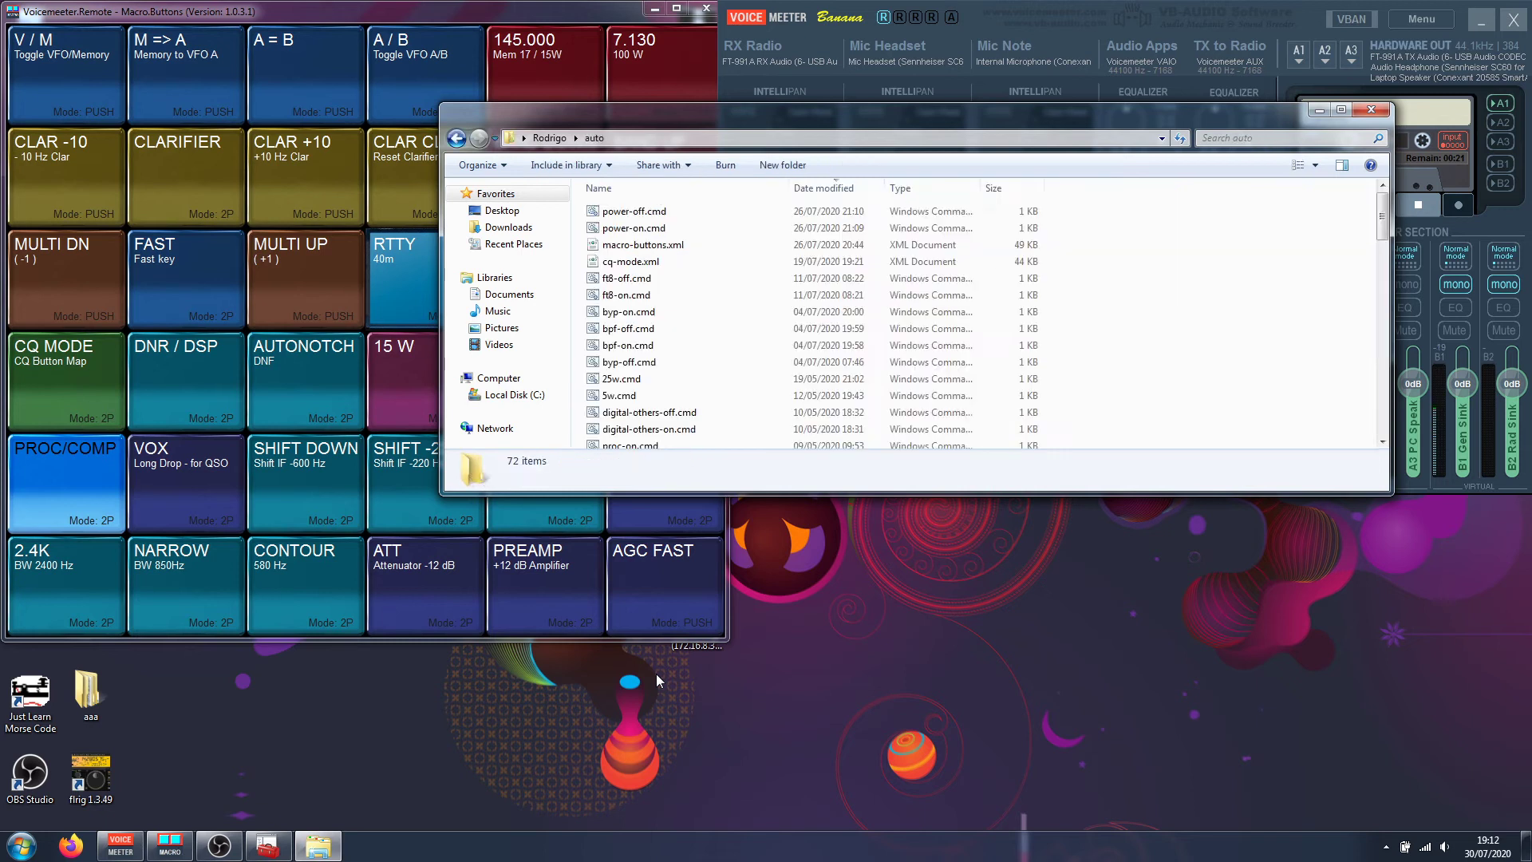
Check setup.cmd in Notepad shows COMPORT=COM7 and BAUD=38400, then close Notepad and the folder
{"action": "key", "text": "Down"}
{"action": "key", "text": "Menu"}
{"action": "key", "text": "e"}
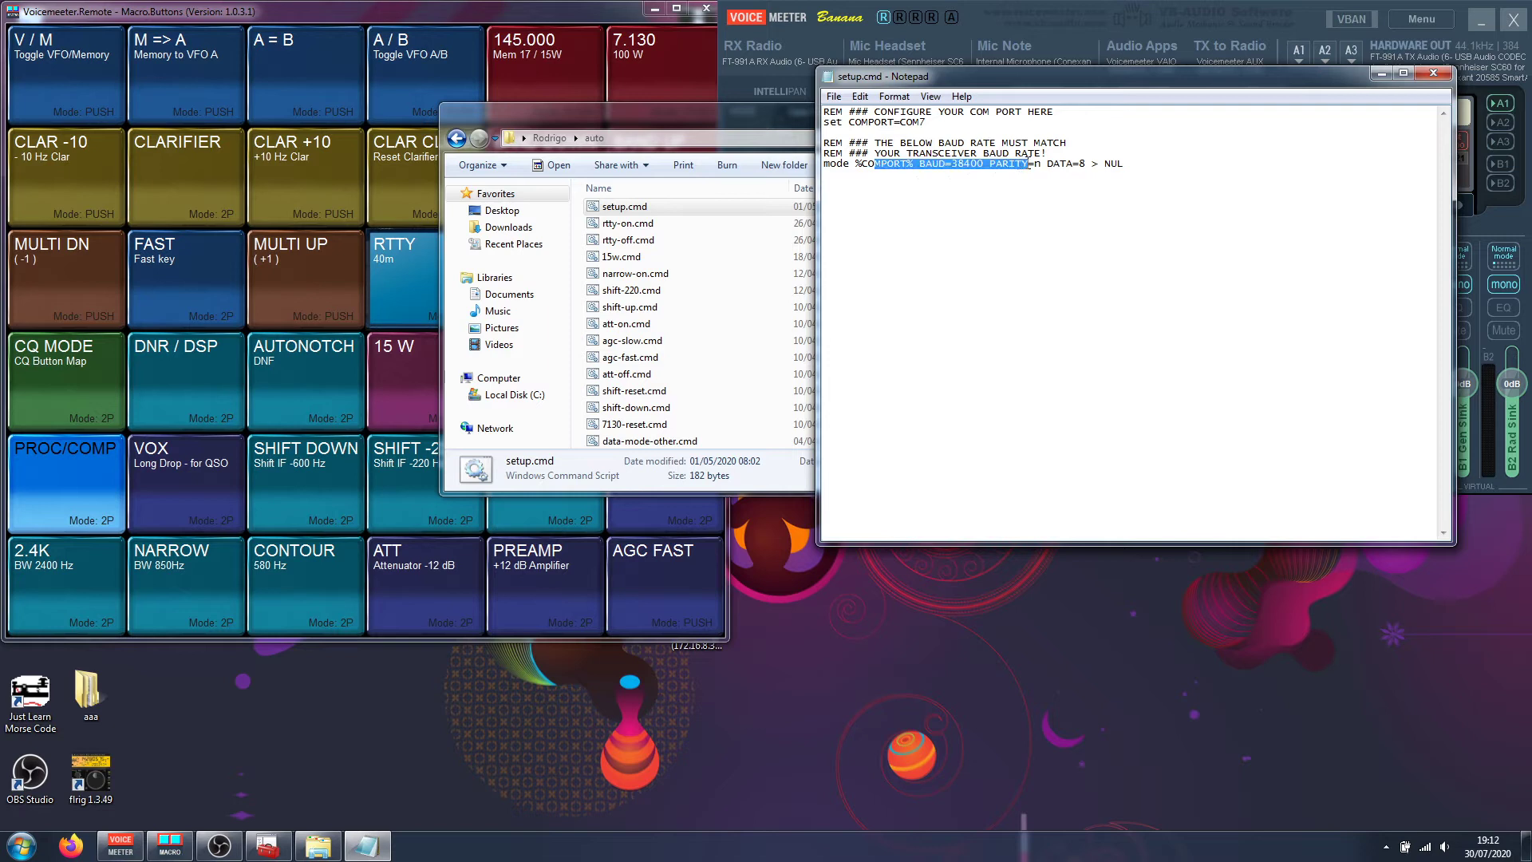
{"action": "left_click", "coordinate": [1075, 169]}
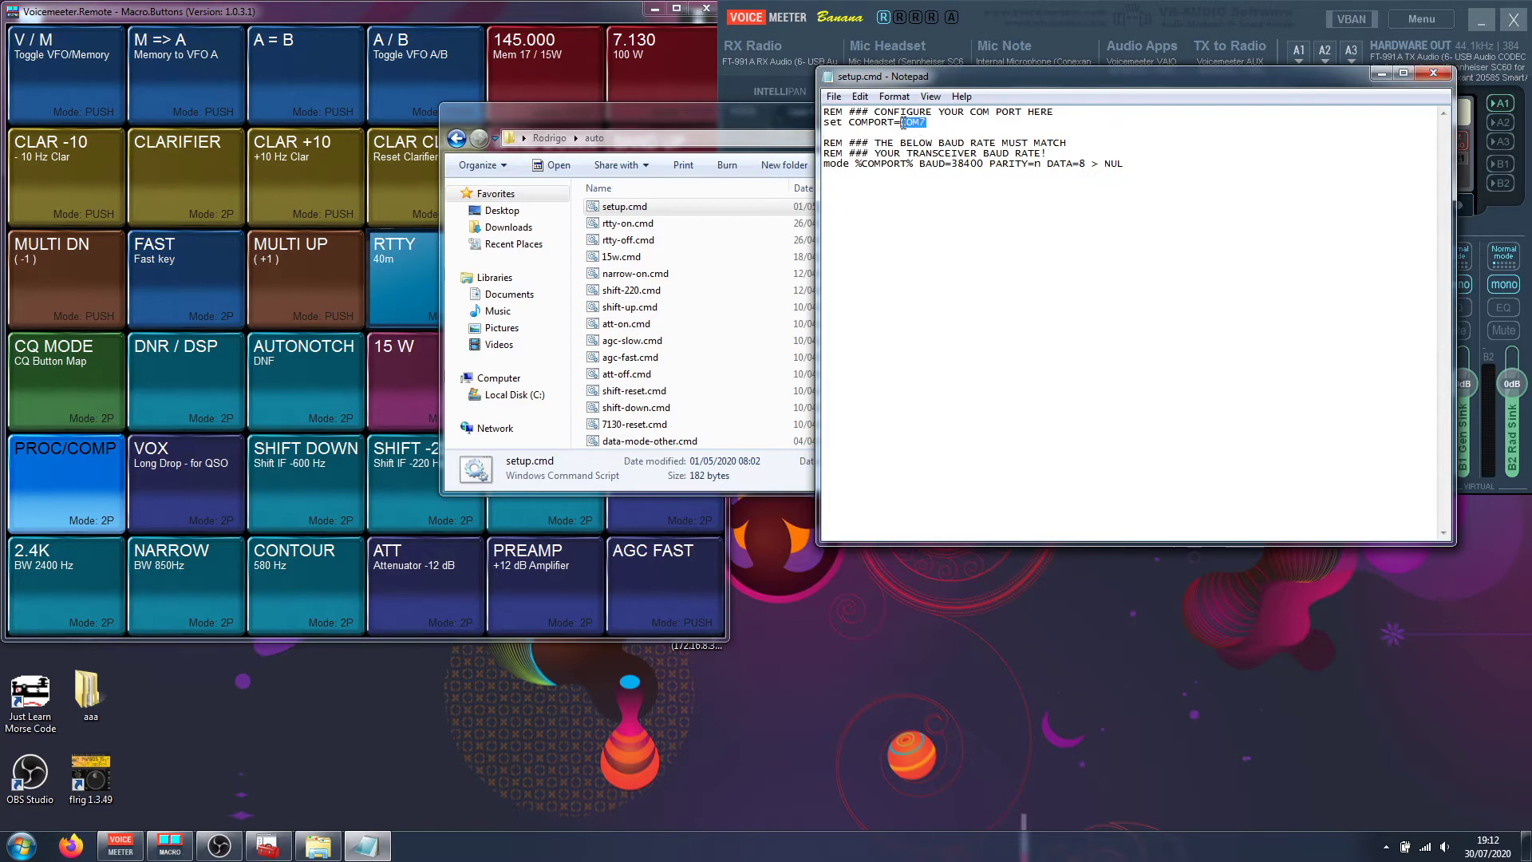
{"action": "left_click", "coordinate": [1432, 74]}
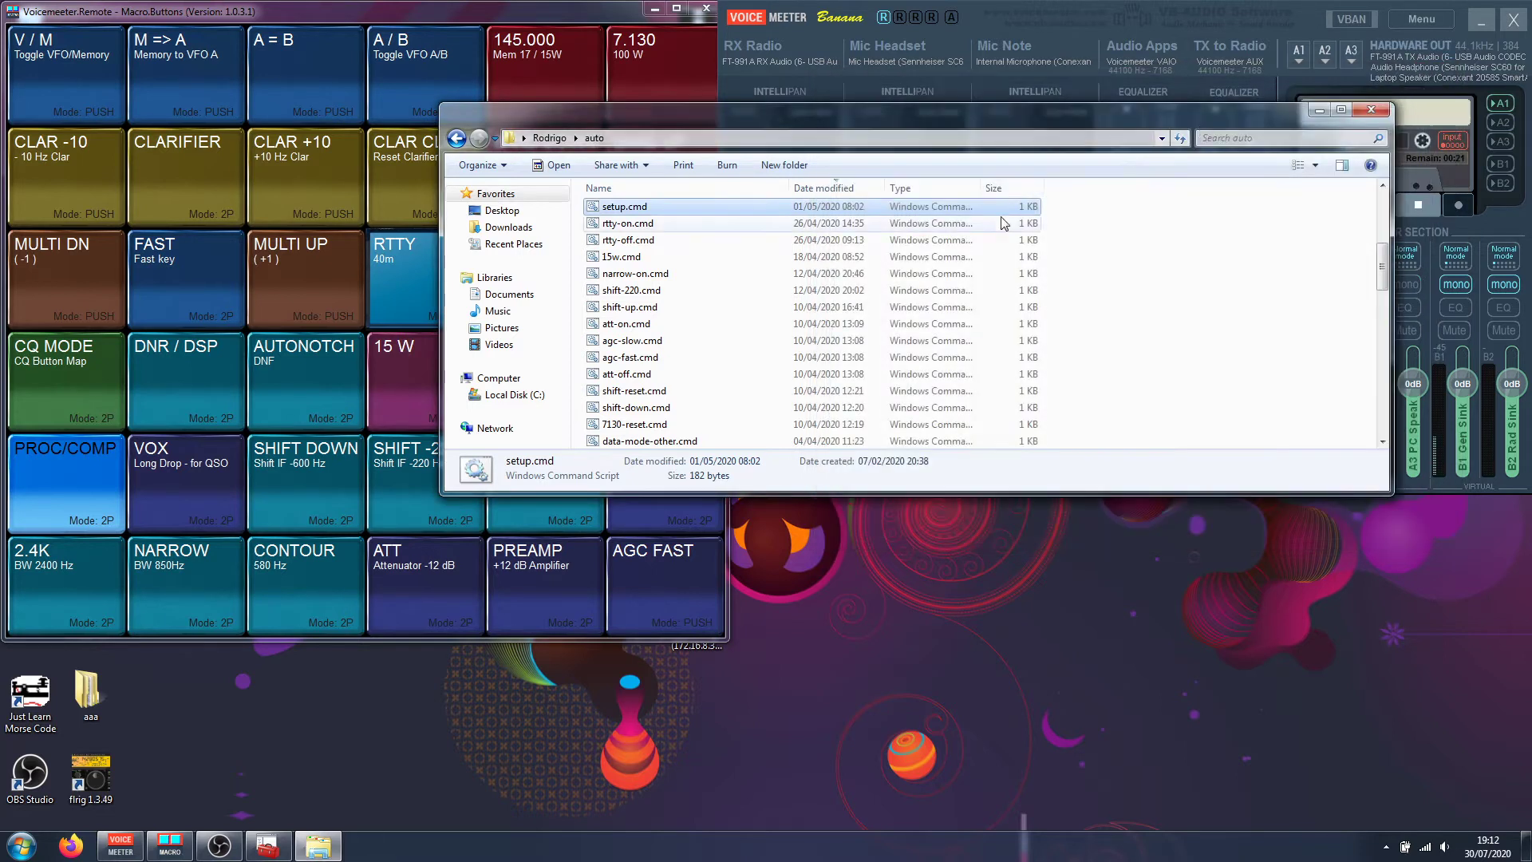
{"action": "left_click", "coordinate": [1408, 106]}
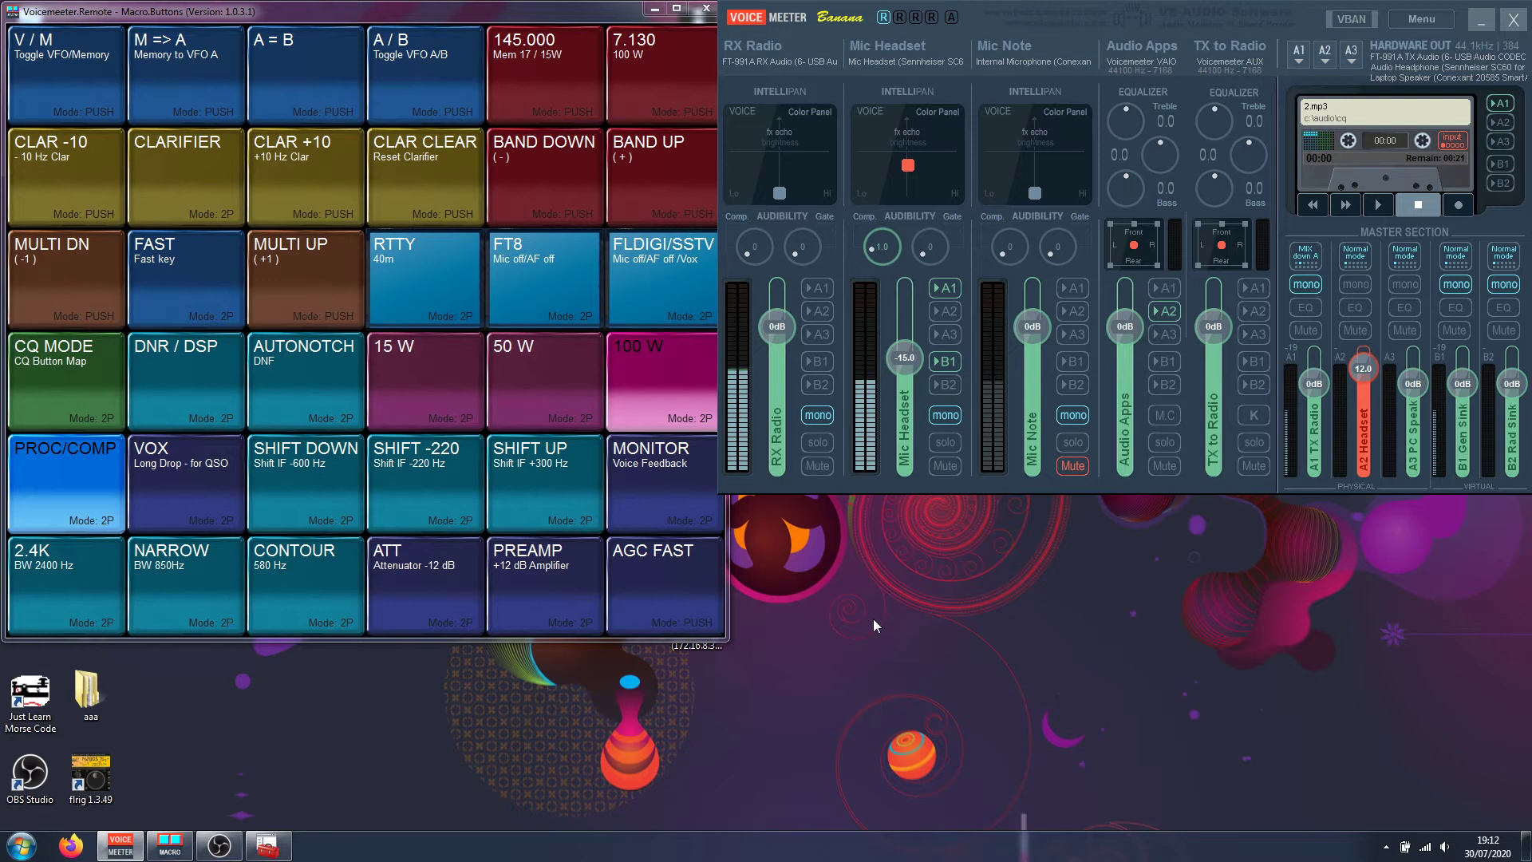
Launch MSHV 64-bit and enable bus B2 on Voicemeeter's RX Radio strip
{"action": "key", "text": "super"}
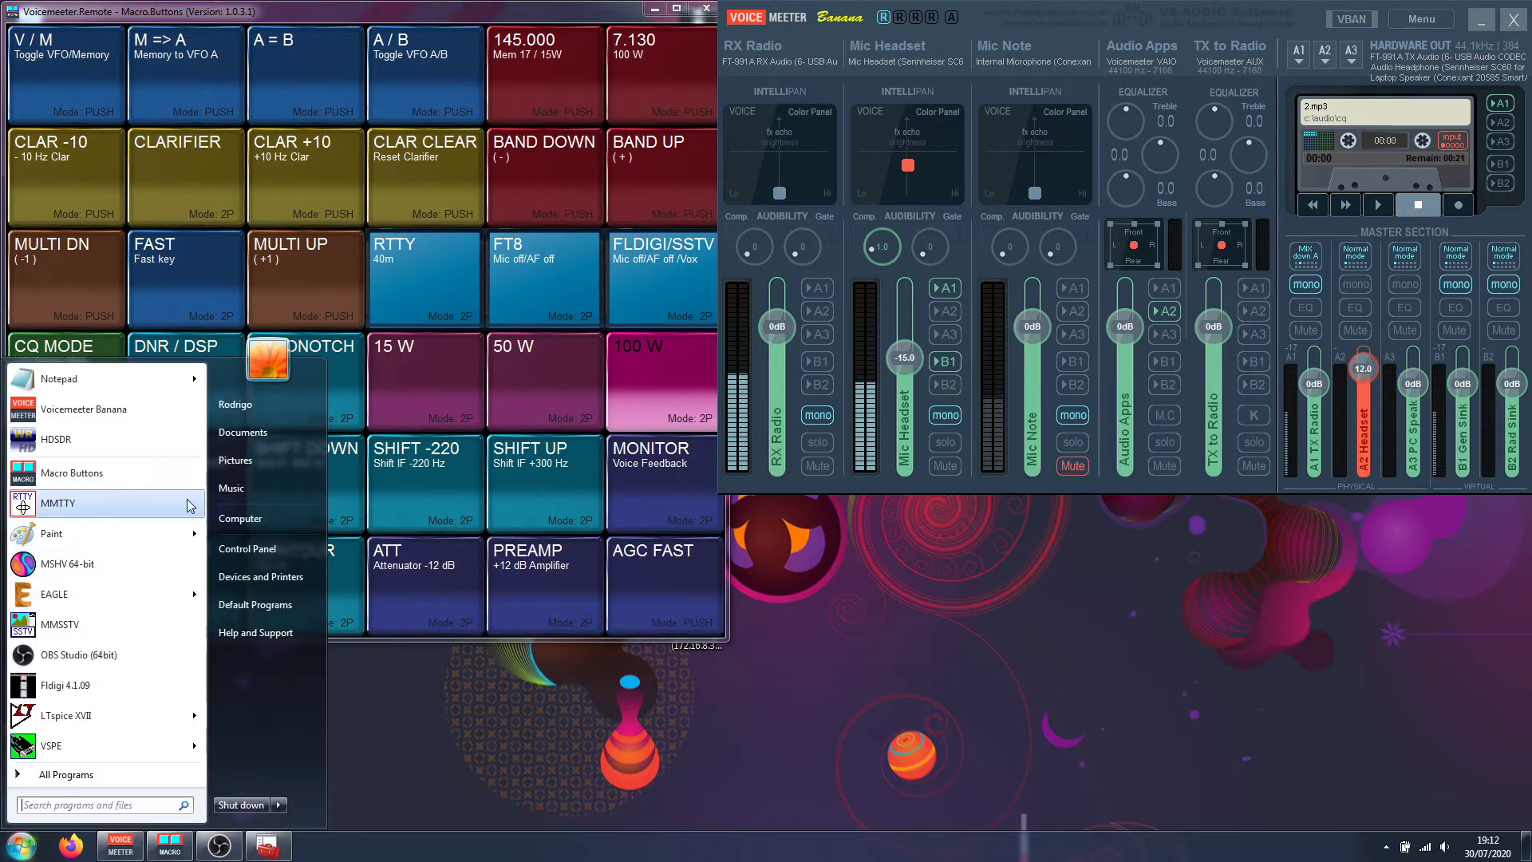
{"action": "left_click", "coordinate": [80, 563]}
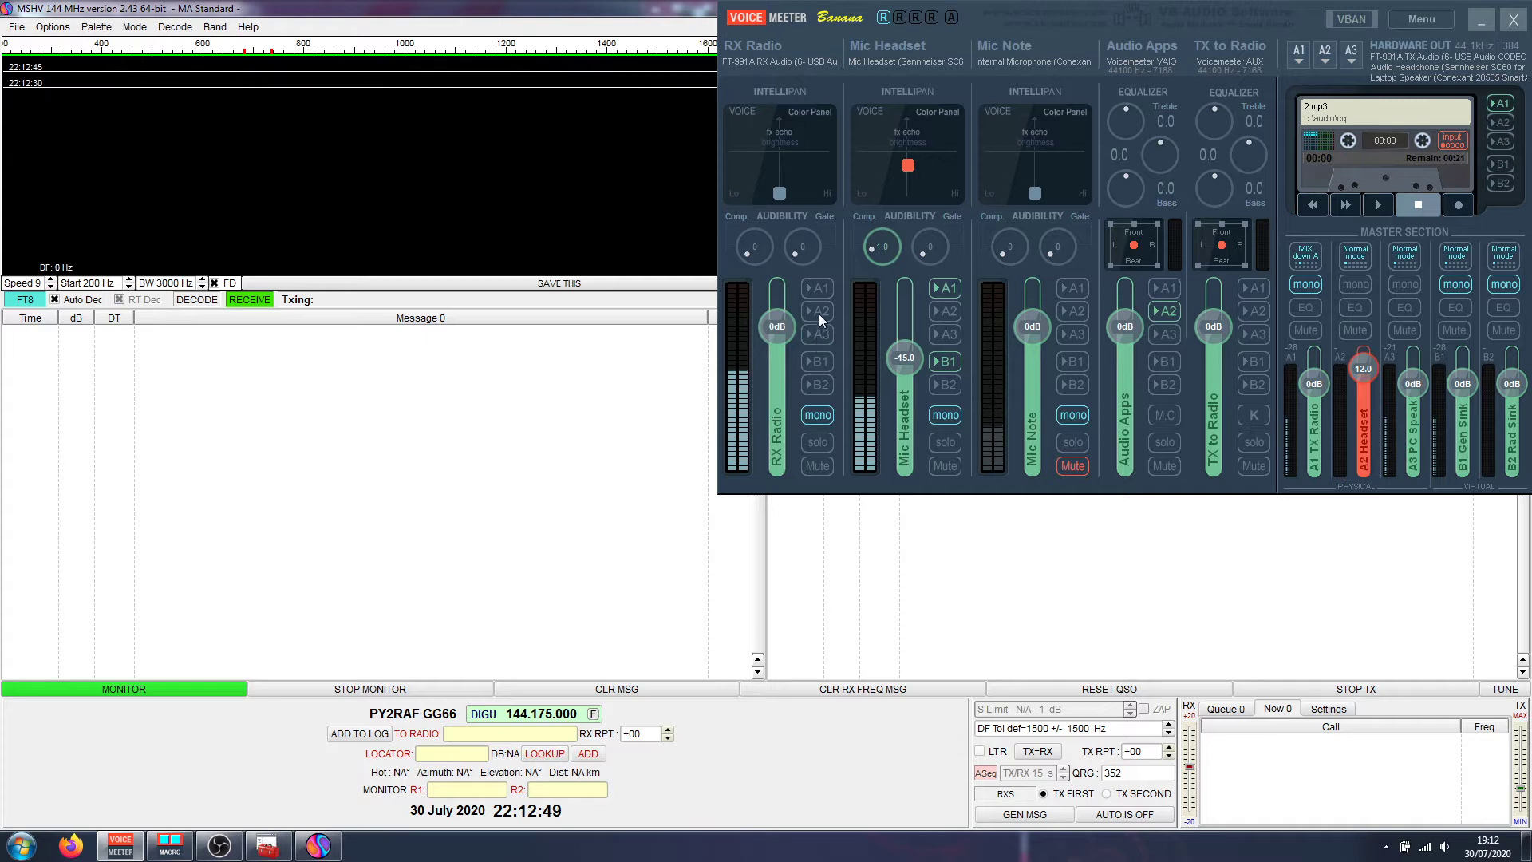
{"action": "left_click", "coordinate": [817, 384]}
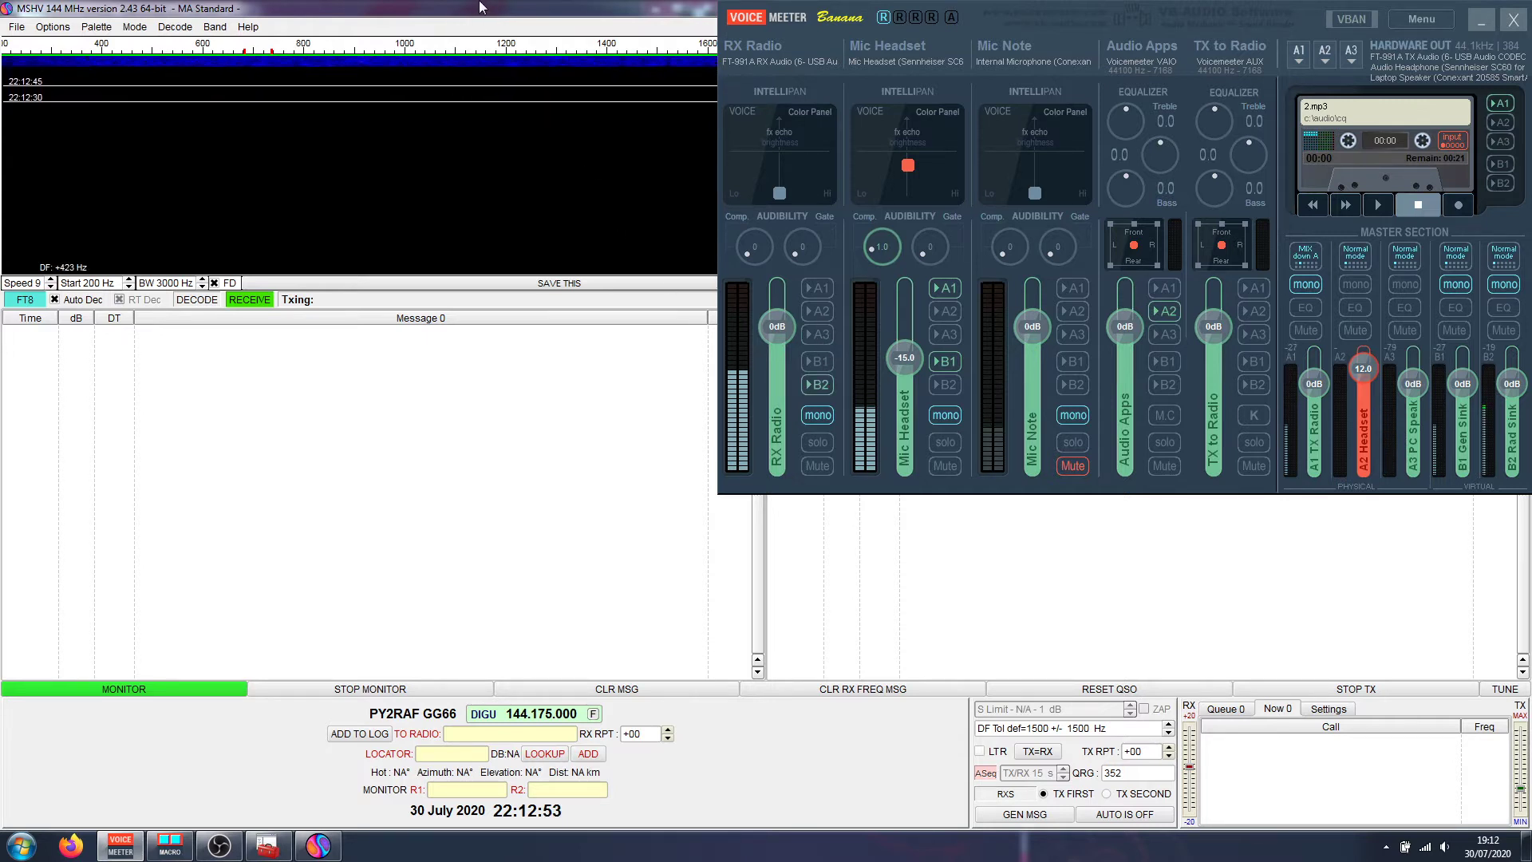
{"action": "left_click", "coordinate": [569, 7]}
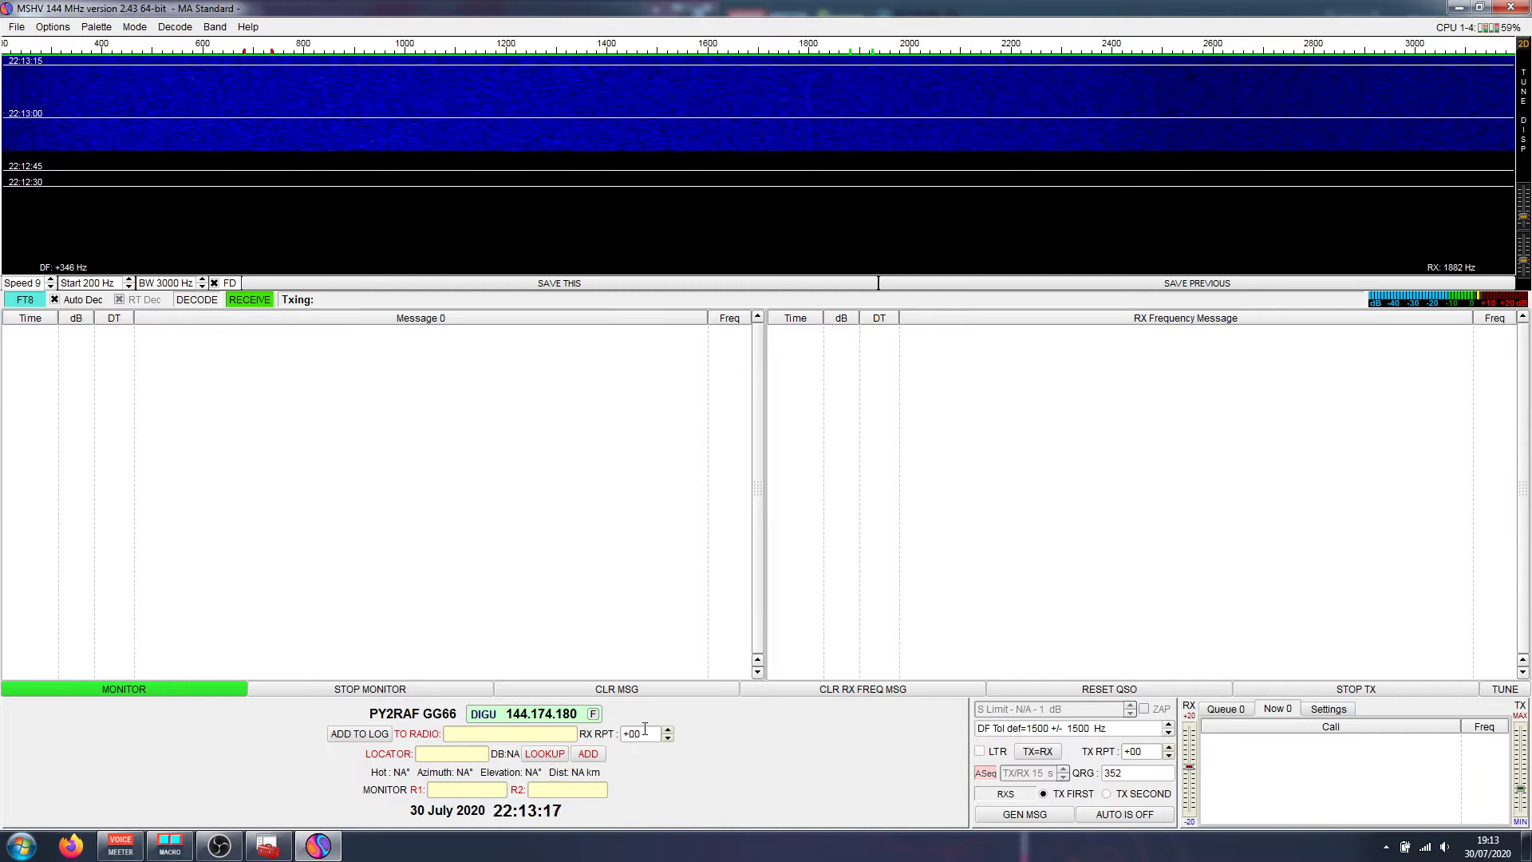
Reset MSHV's dial frequency to 144.175.000
{"action": "left_click", "coordinate": [593, 714]}
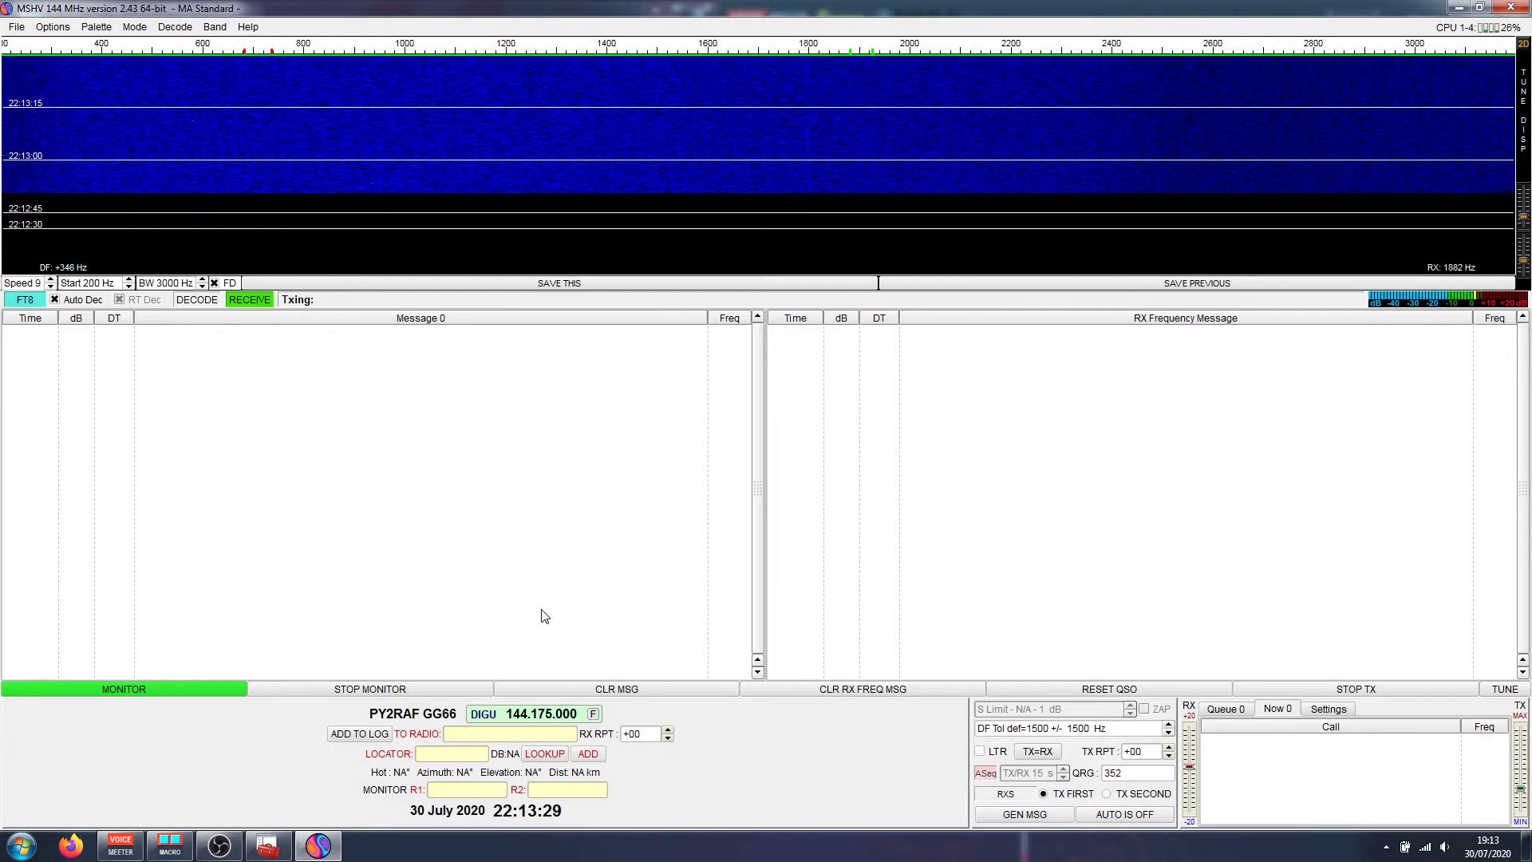
Launch HDSDR from the Start menu, then bring MSHV back in front
{"action": "left_click", "coordinate": [21, 845]}
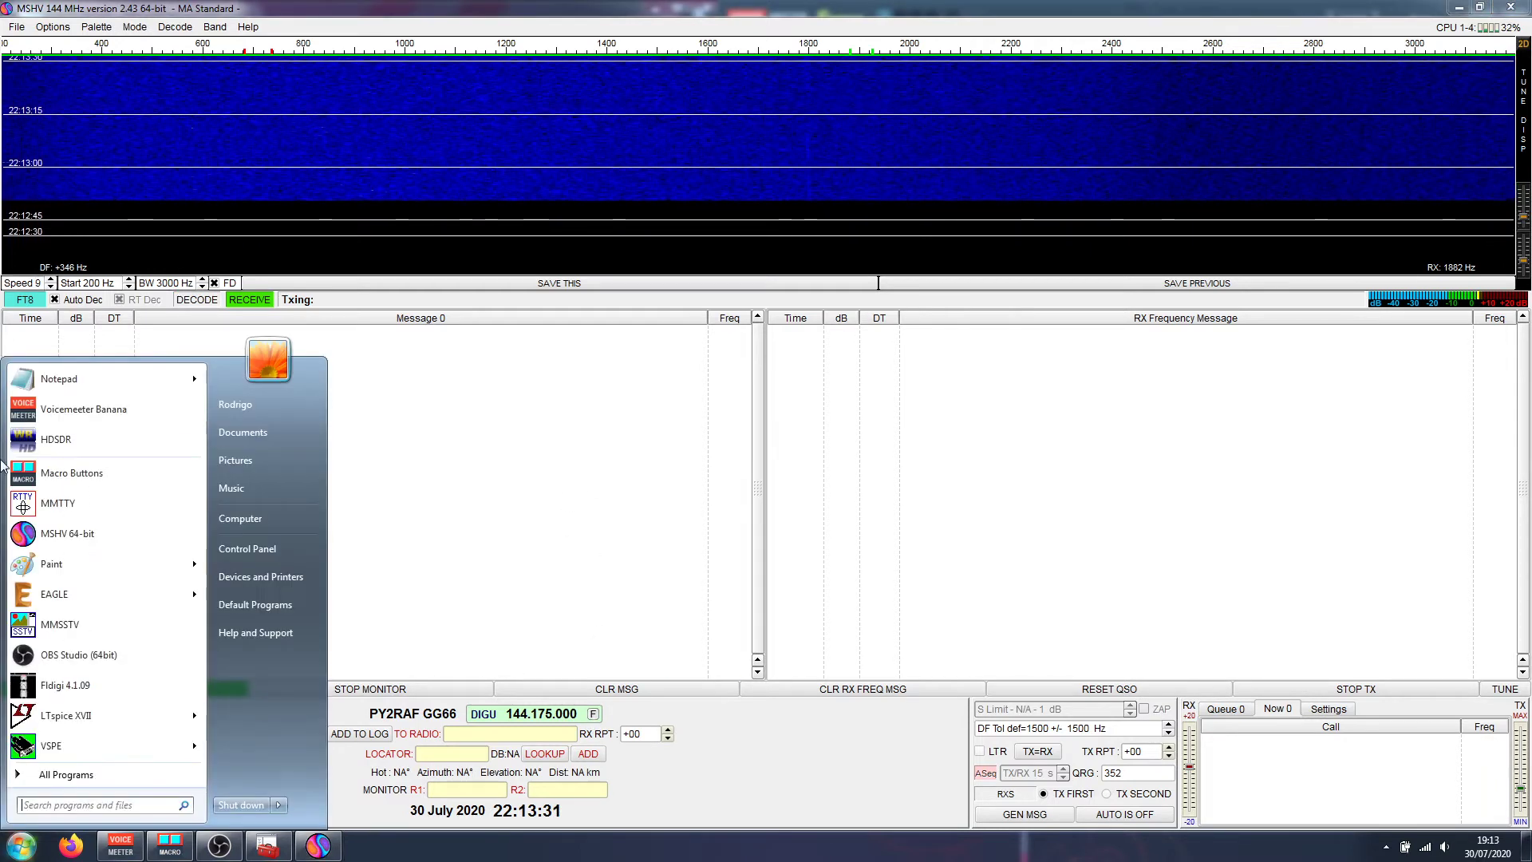
{"action": "left_click", "coordinate": [83, 442]}
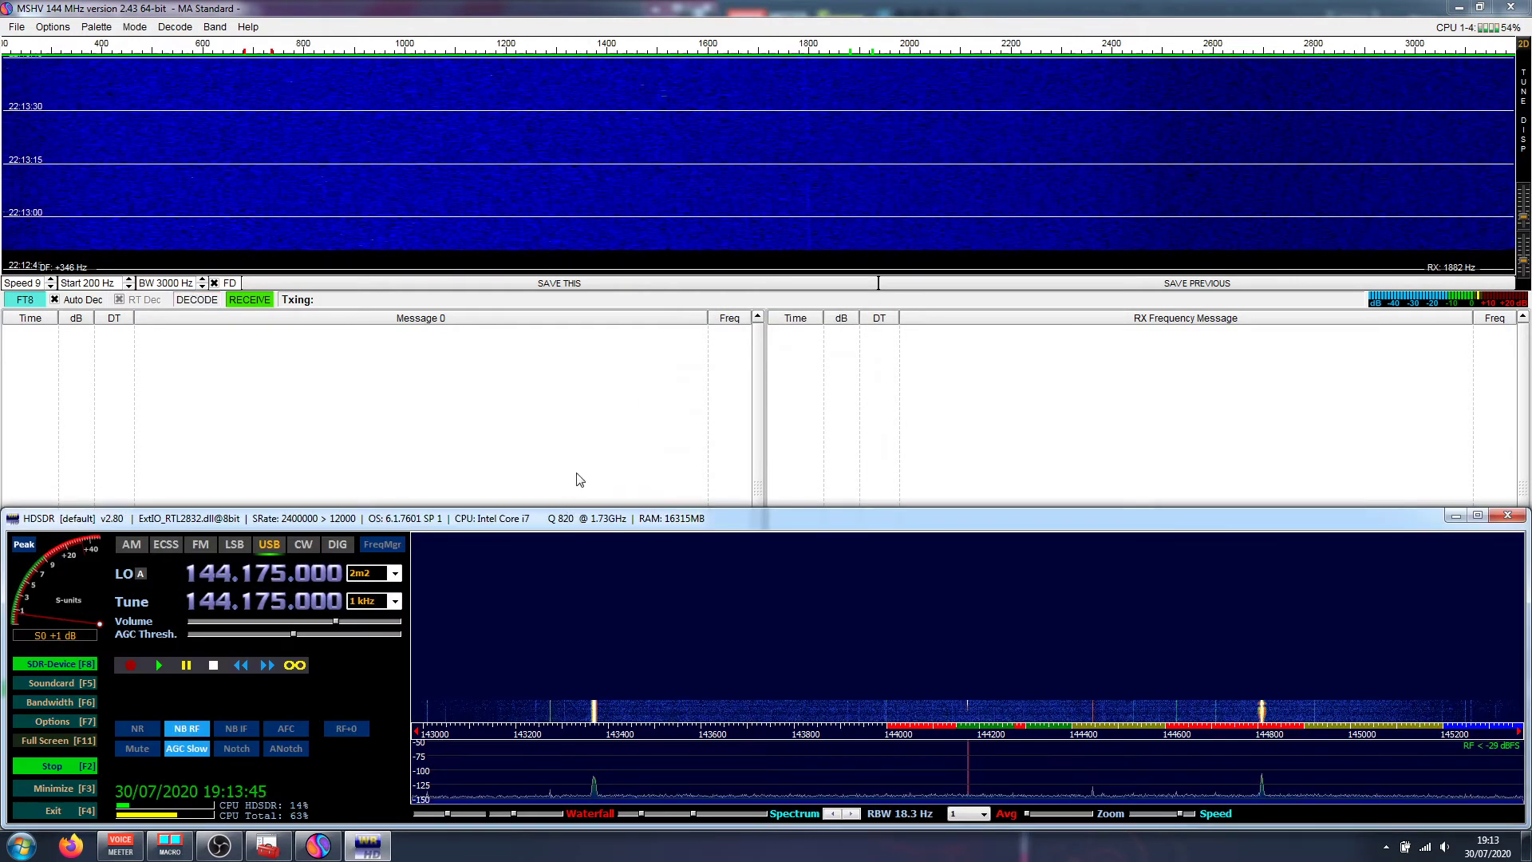
{"action": "left_click", "coordinate": [579, 478]}
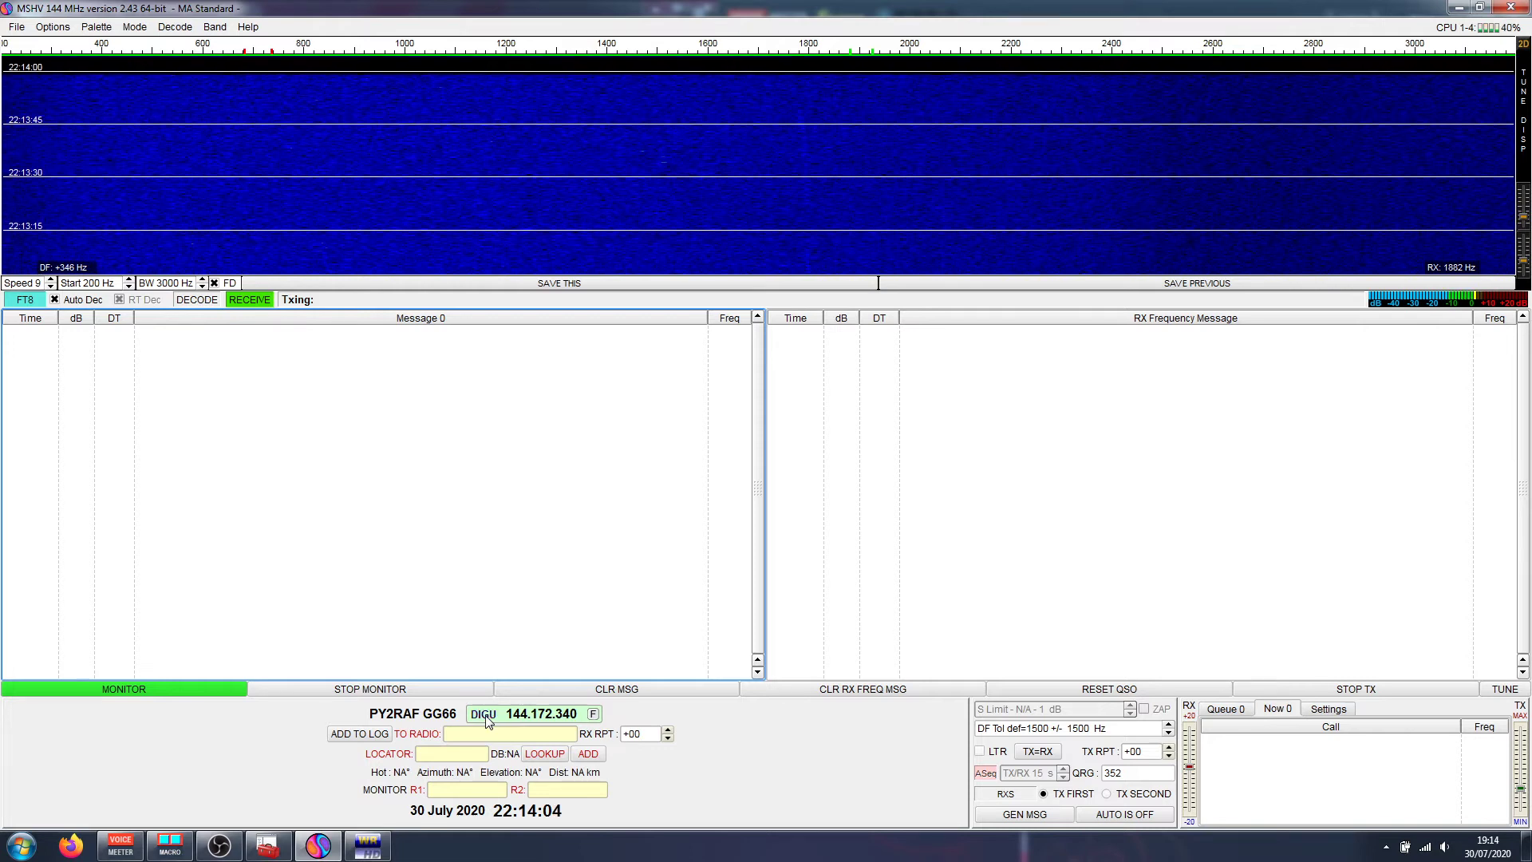
Retune HDSDR by clicking waterfall signals, ending at 145.692 MHz FM, with MSHV following
{"action": "key", "text": "alt+Tab"}
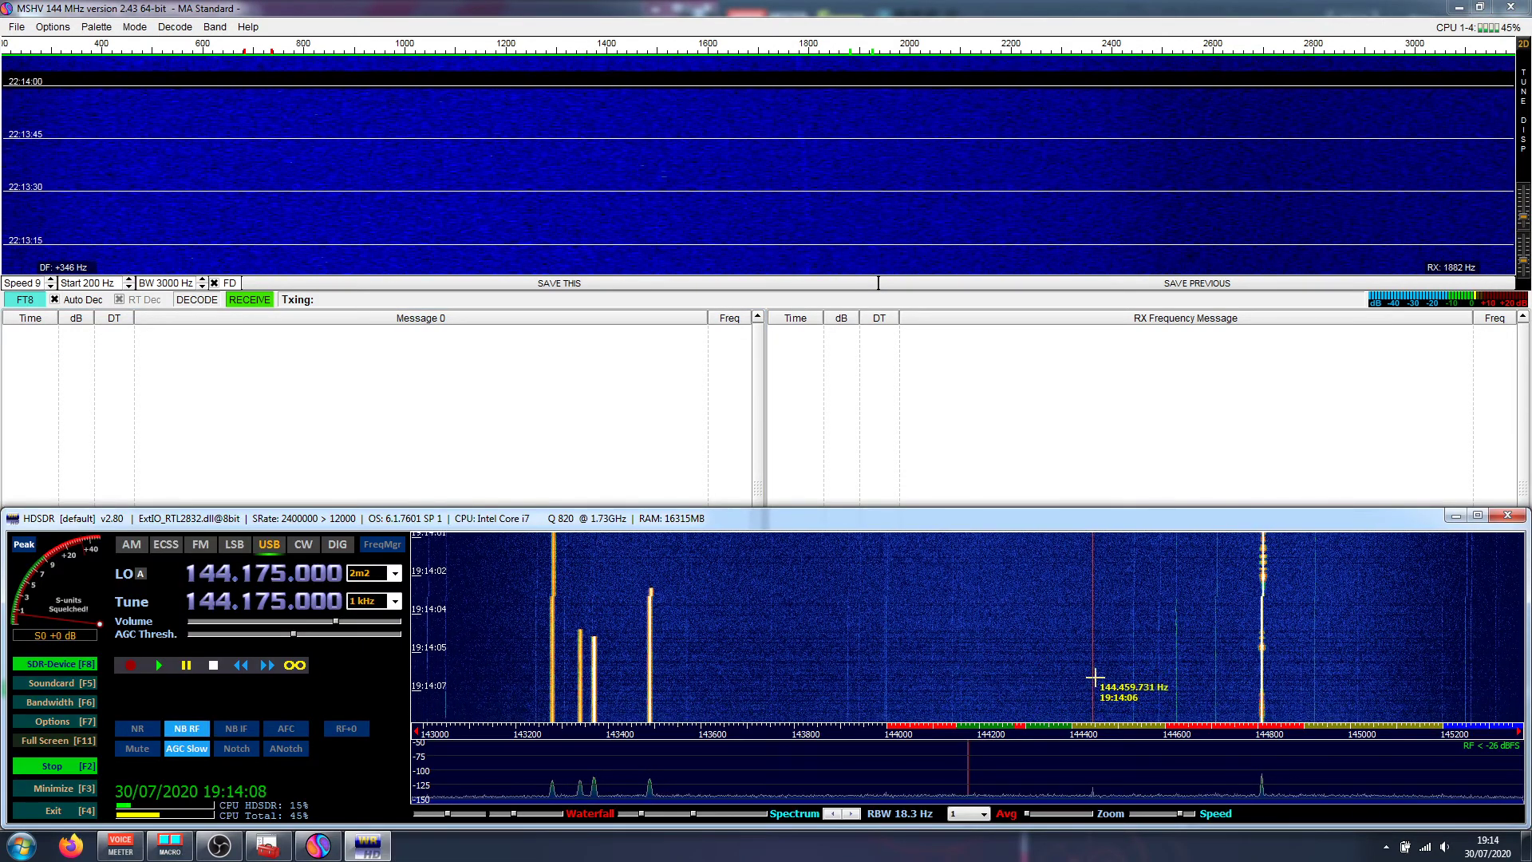
{"action": "left_click", "coordinate": [1261, 686]}
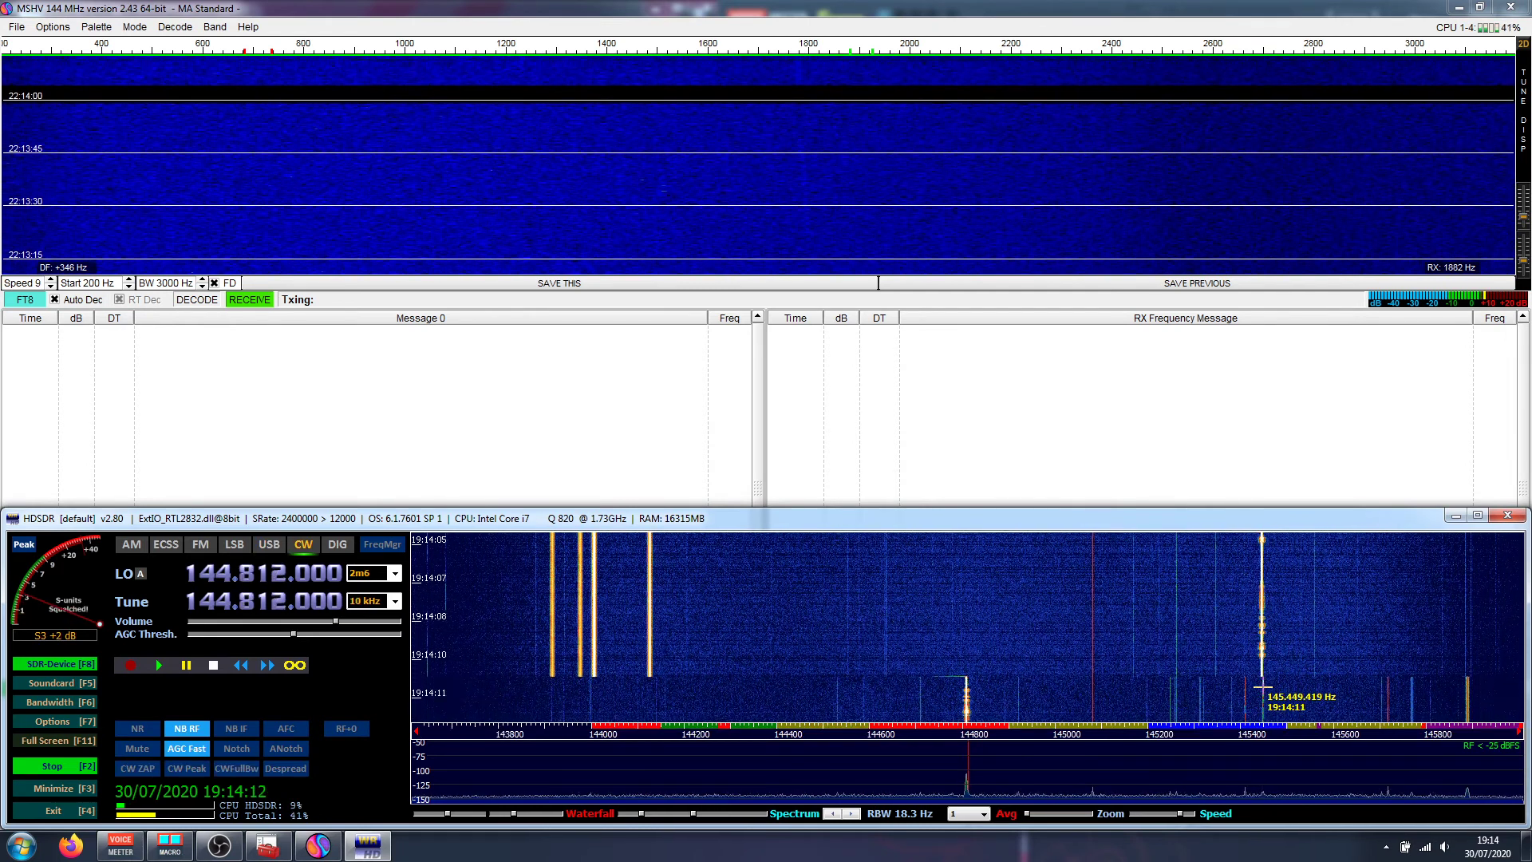
{"action": "key", "text": "F3"}
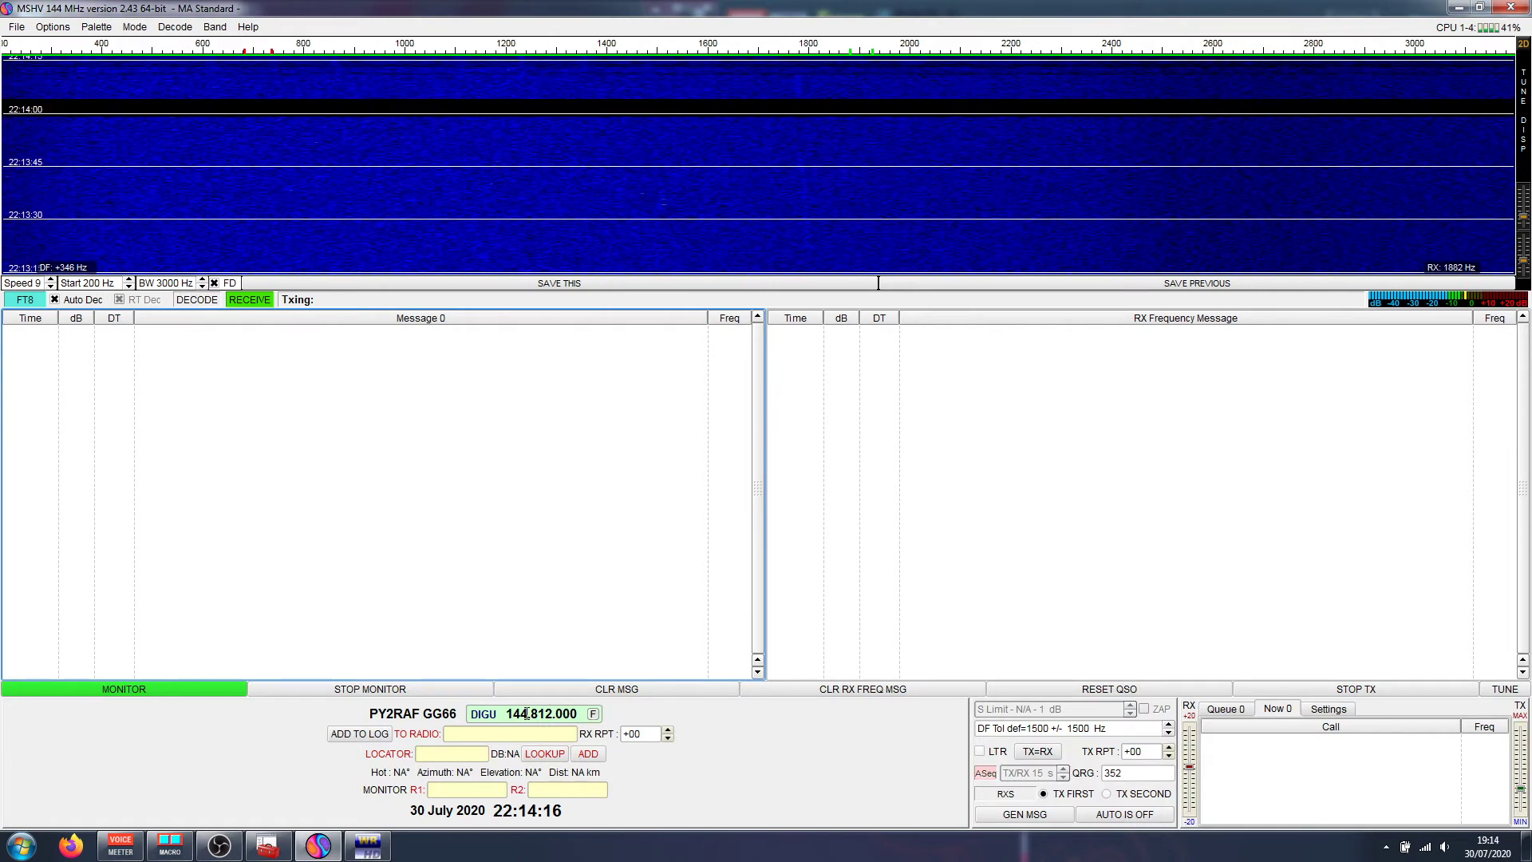
{"action": "key", "text": "alt+Tab"}
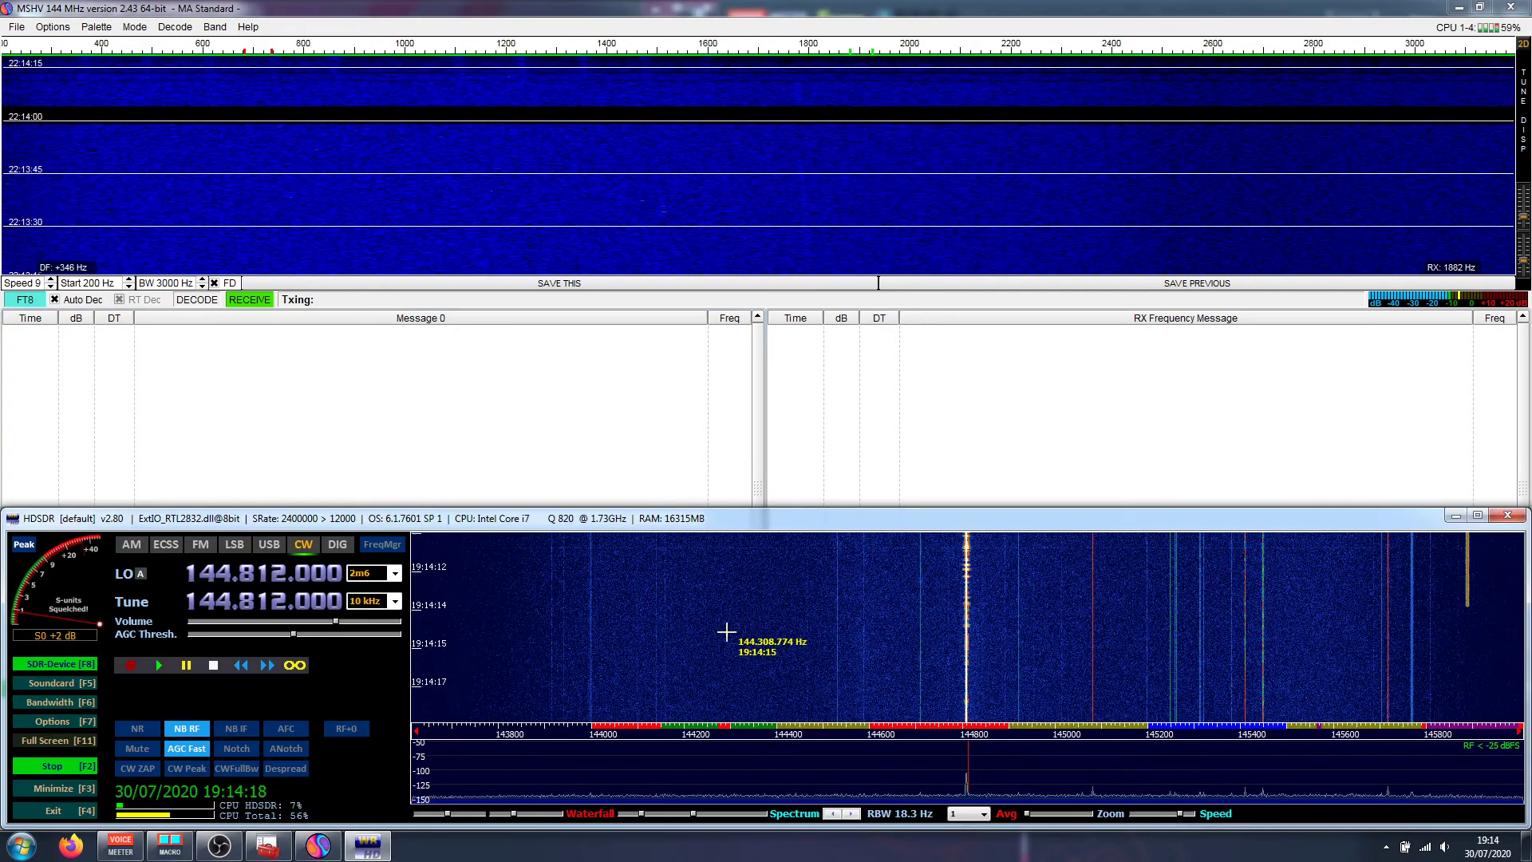
{"action": "left_click", "coordinate": [930, 706]}
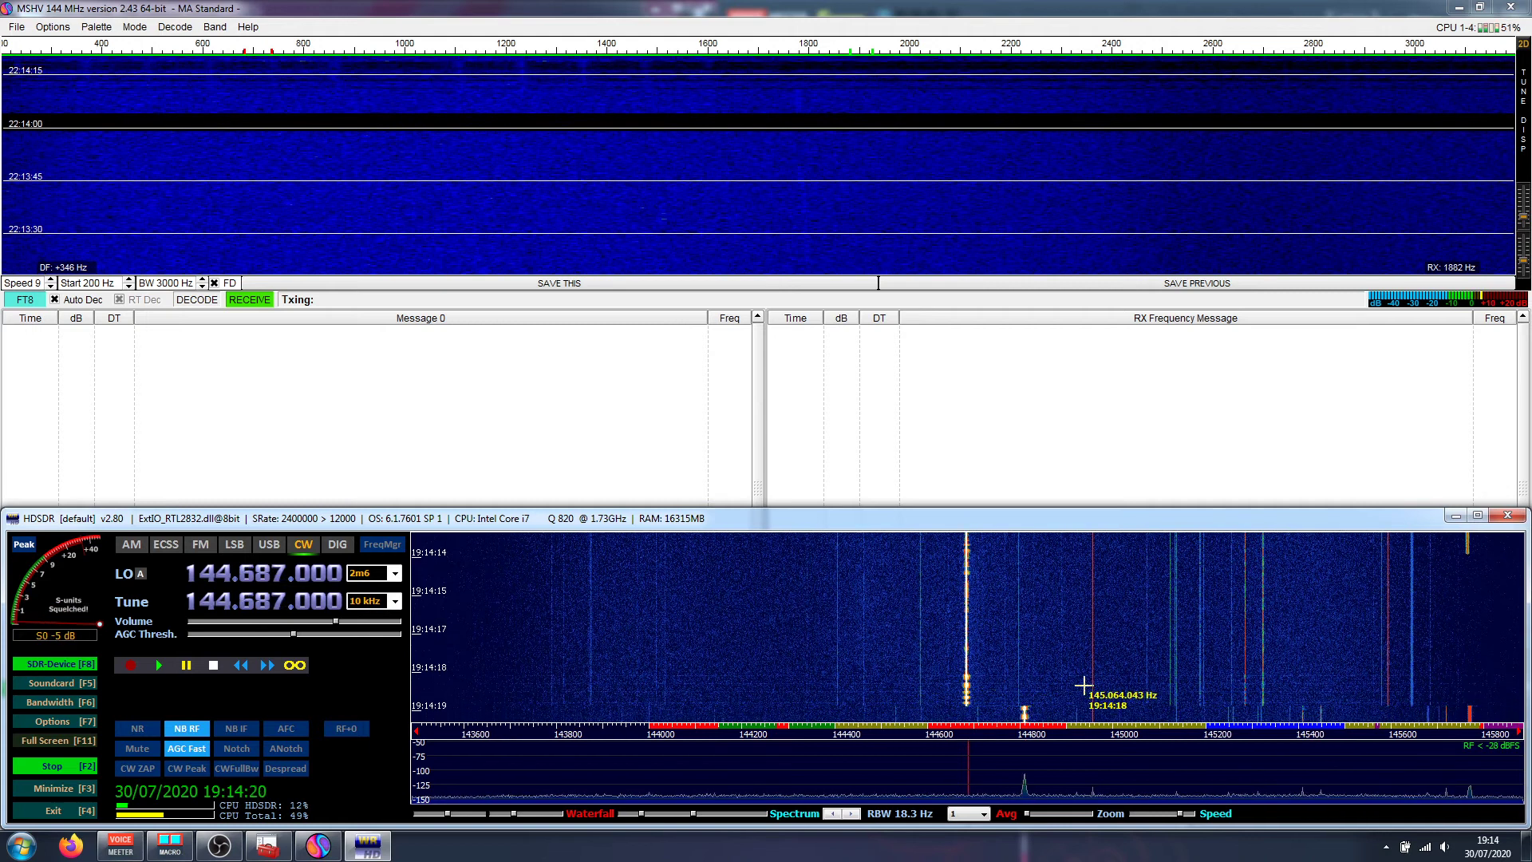
{"action": "left_click", "coordinate": [1179, 691]}
{"action": "left_click", "coordinate": [1235, 694]}
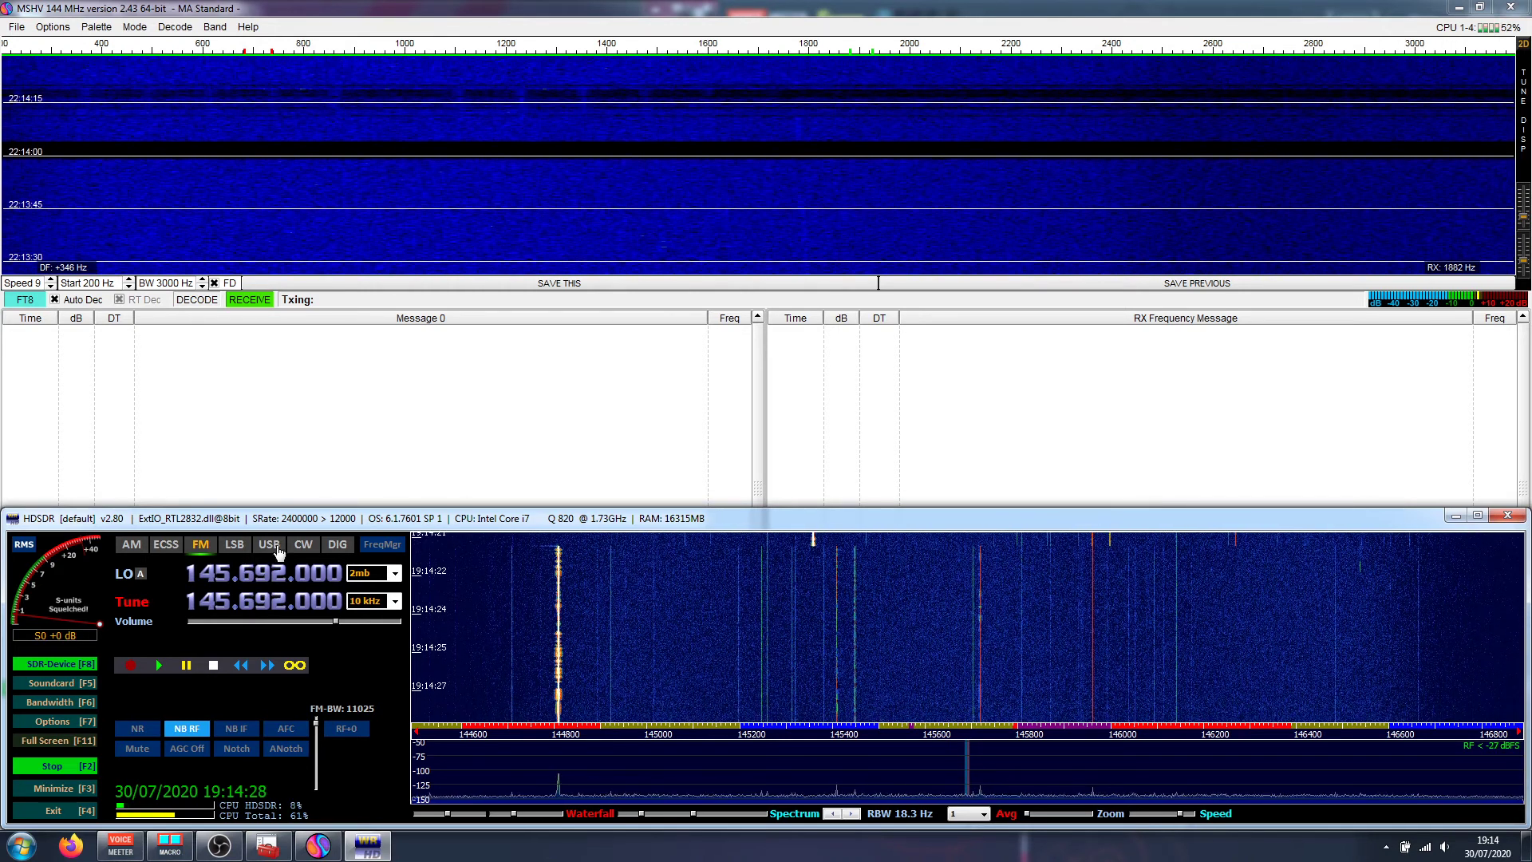
{"action": "key", "text": "super"}
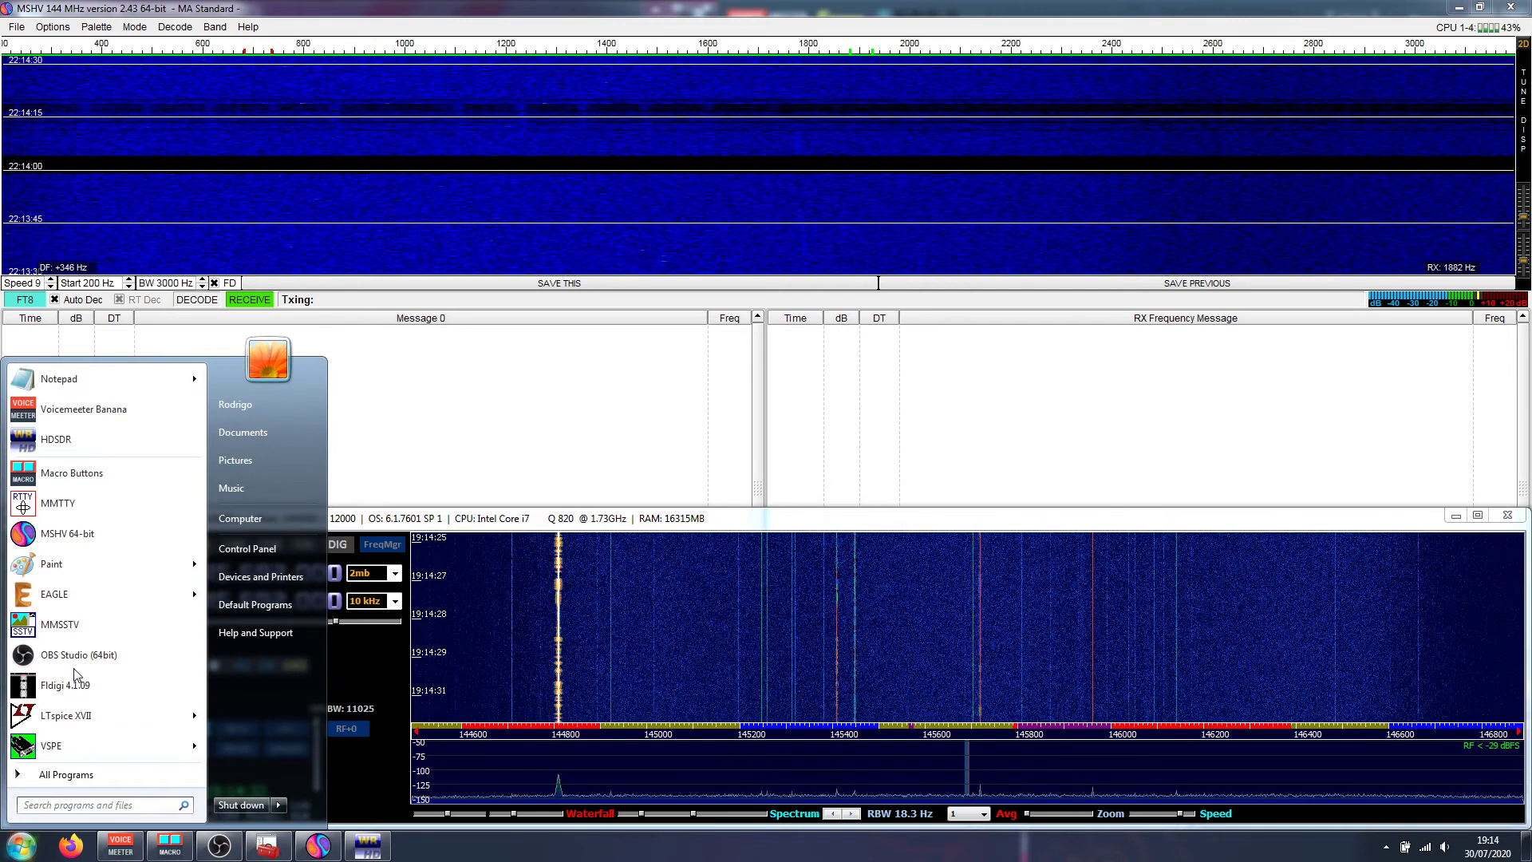
Check Omni-Rig settings show the FT-991 on COM 7 at 38400 baud, then close them
{"action": "type", "text": "omni"}
{"action": "key", "text": "Return"}
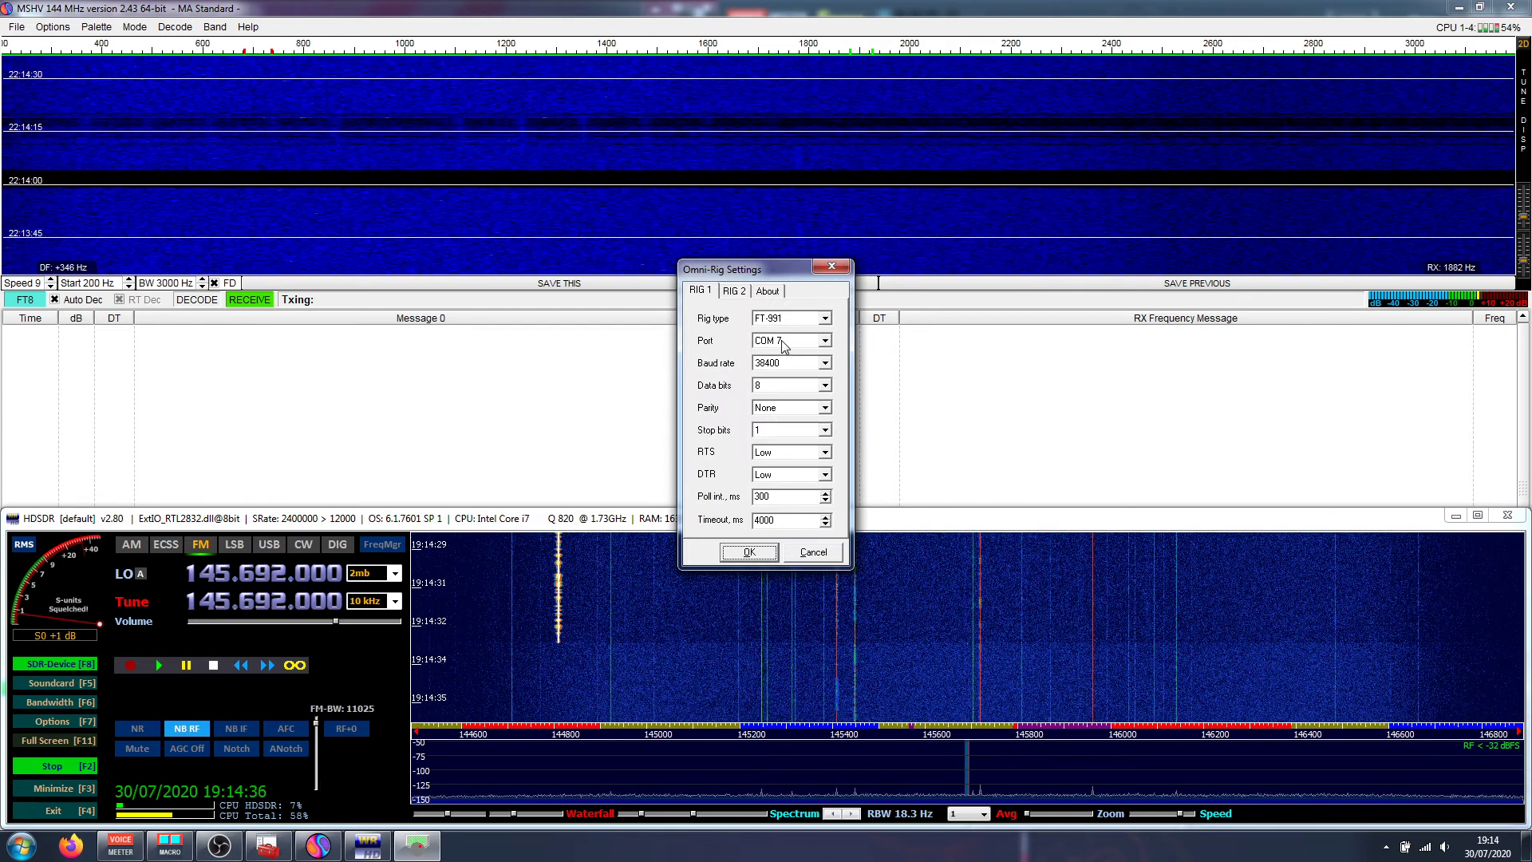
{"action": "left_click", "coordinate": [749, 552]}
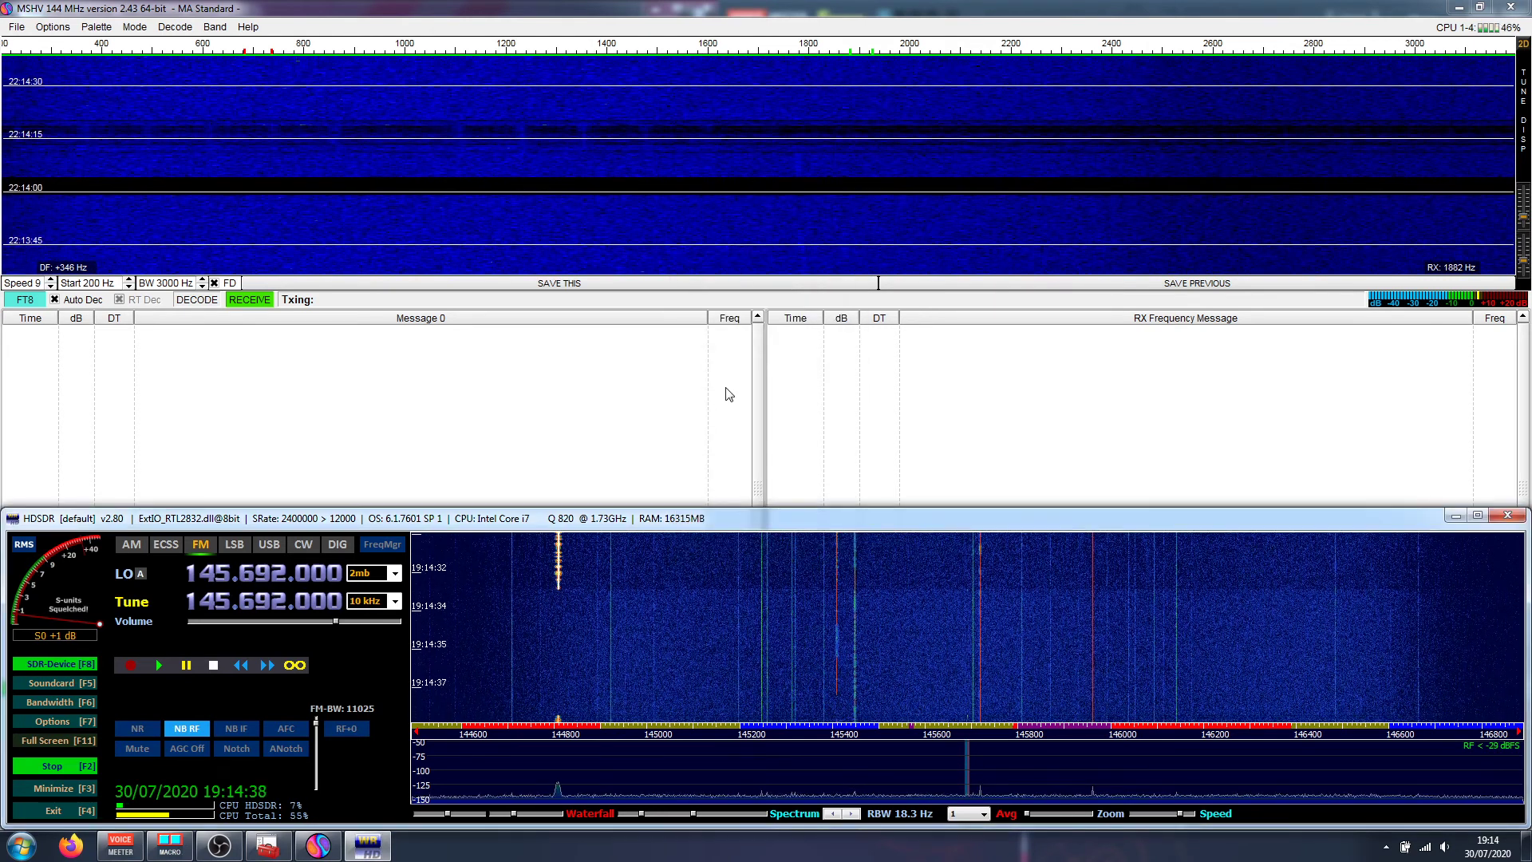
Open MSHV's Options > Interface Control showing the Yaesu FT-991 on COM7 at 38400 baud
{"action": "left_click", "coordinate": [97, 27]}
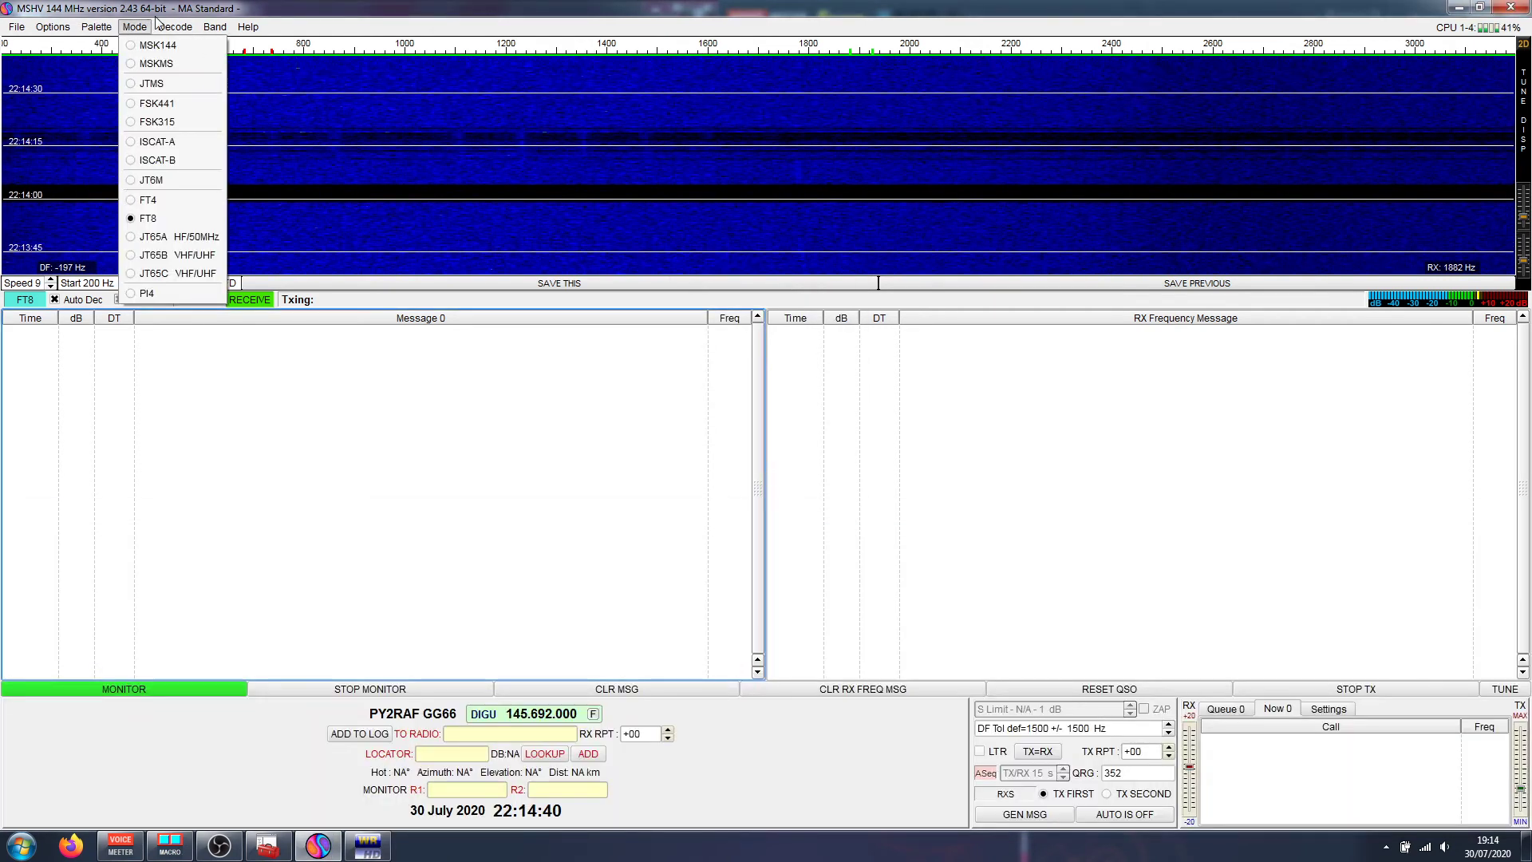
{"action": "mouse_move", "coordinate": [172, 27]}
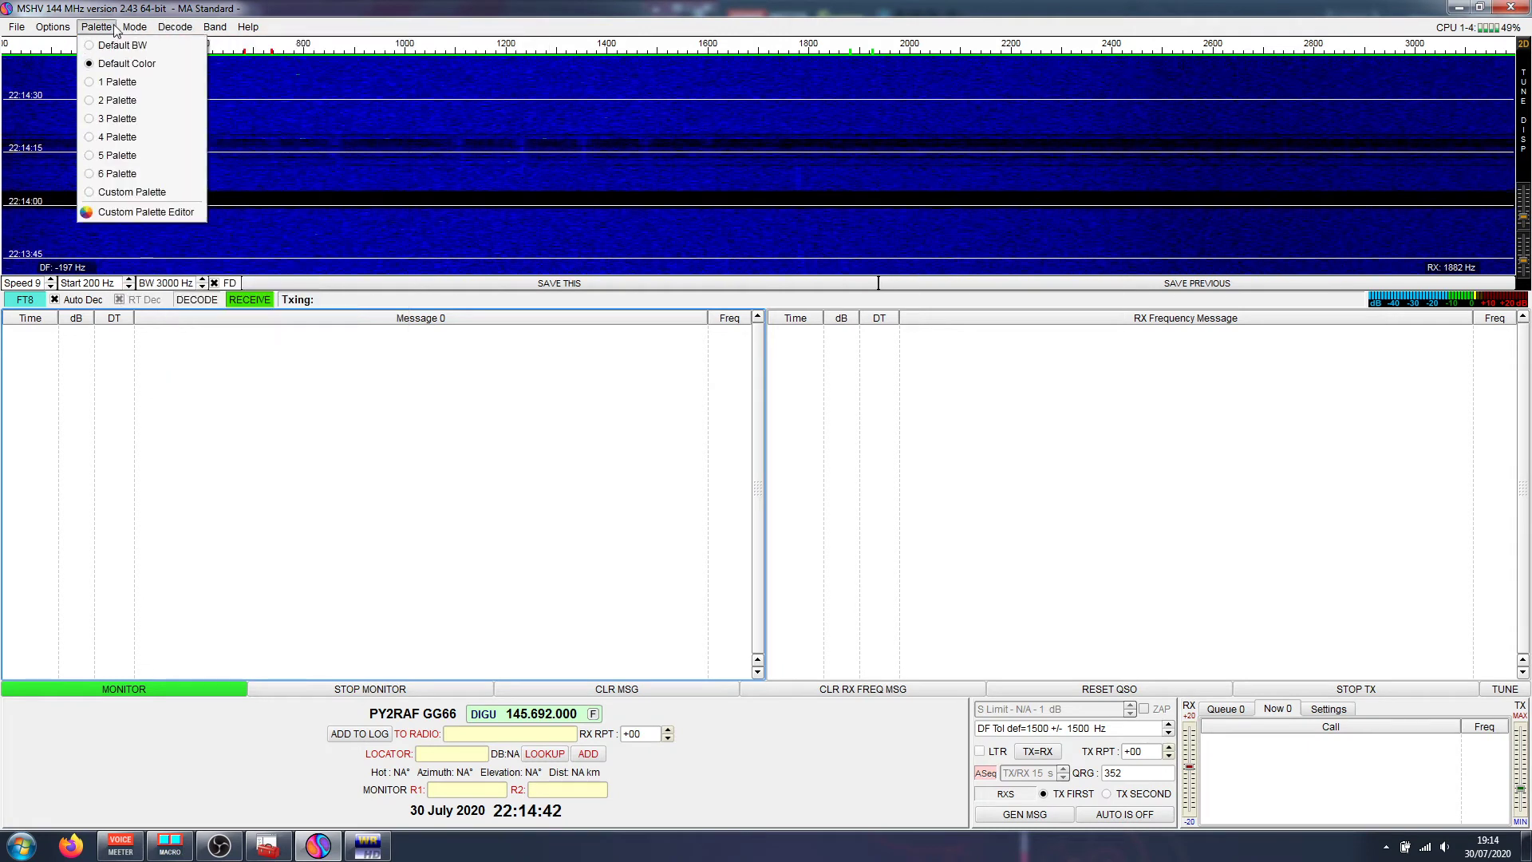
{"action": "mouse_move", "coordinate": [56, 31]}
{"action": "left_click", "coordinate": [72, 64]}
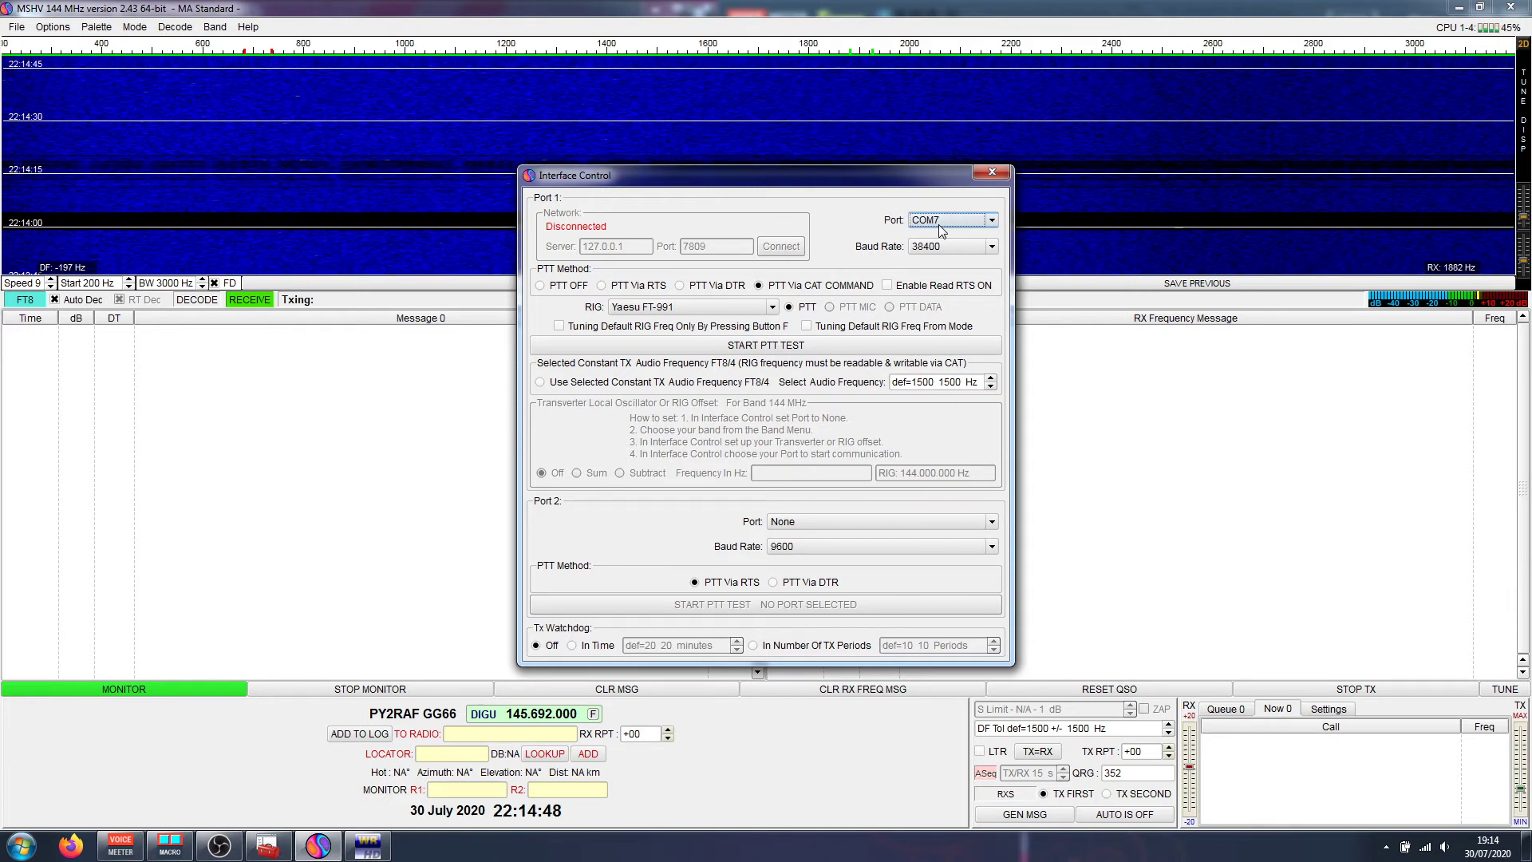
Close Interface Control and trigger the 850 Hz narrow-filter macro from Voicemeeter's macro buttons
{"action": "left_click", "coordinate": [990, 173]}
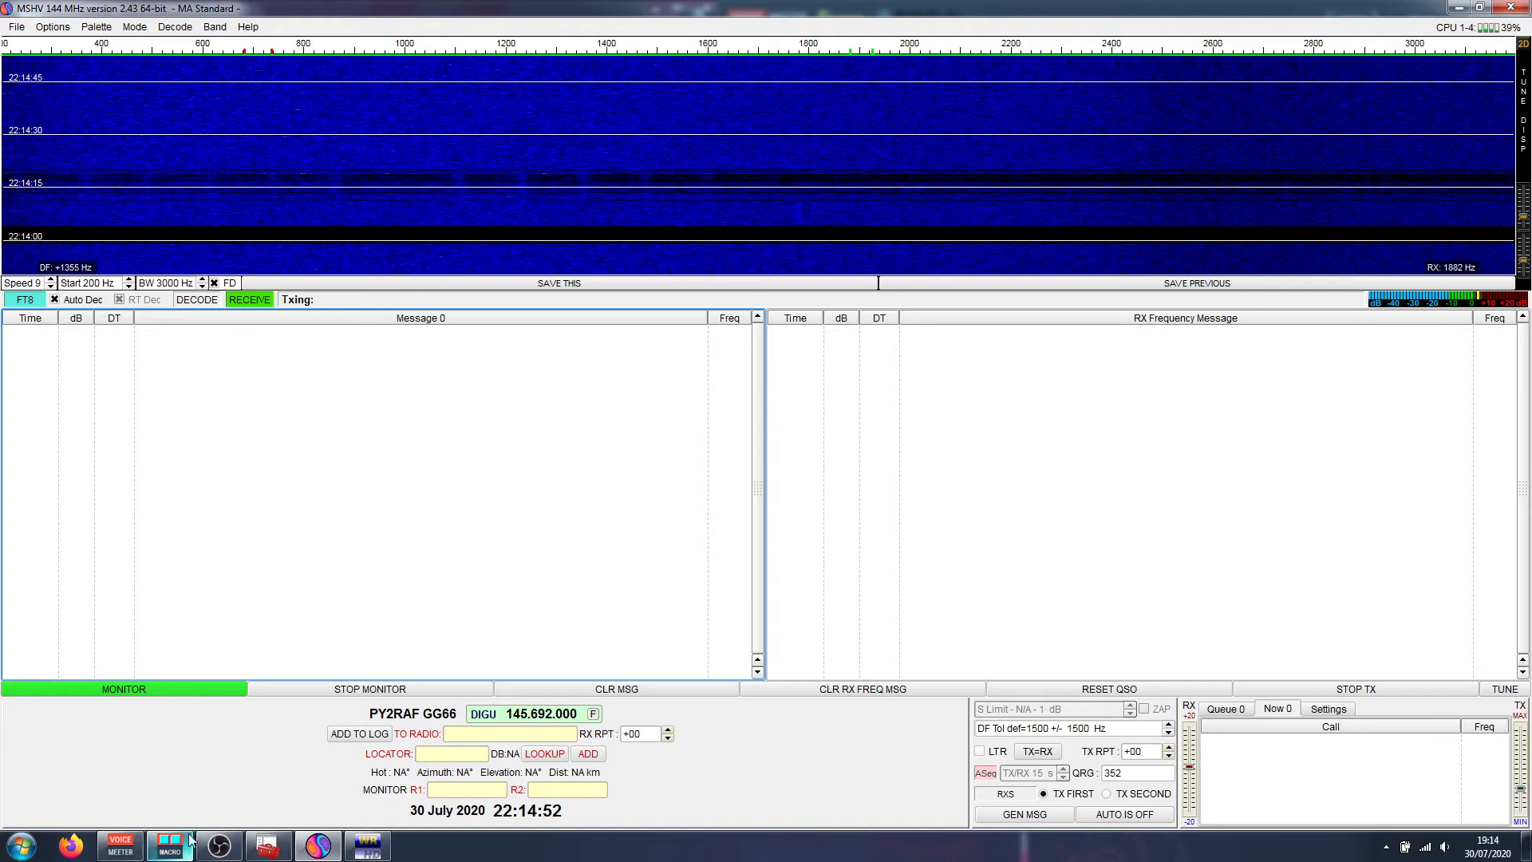
{"action": "left_click", "coordinate": [169, 844]}
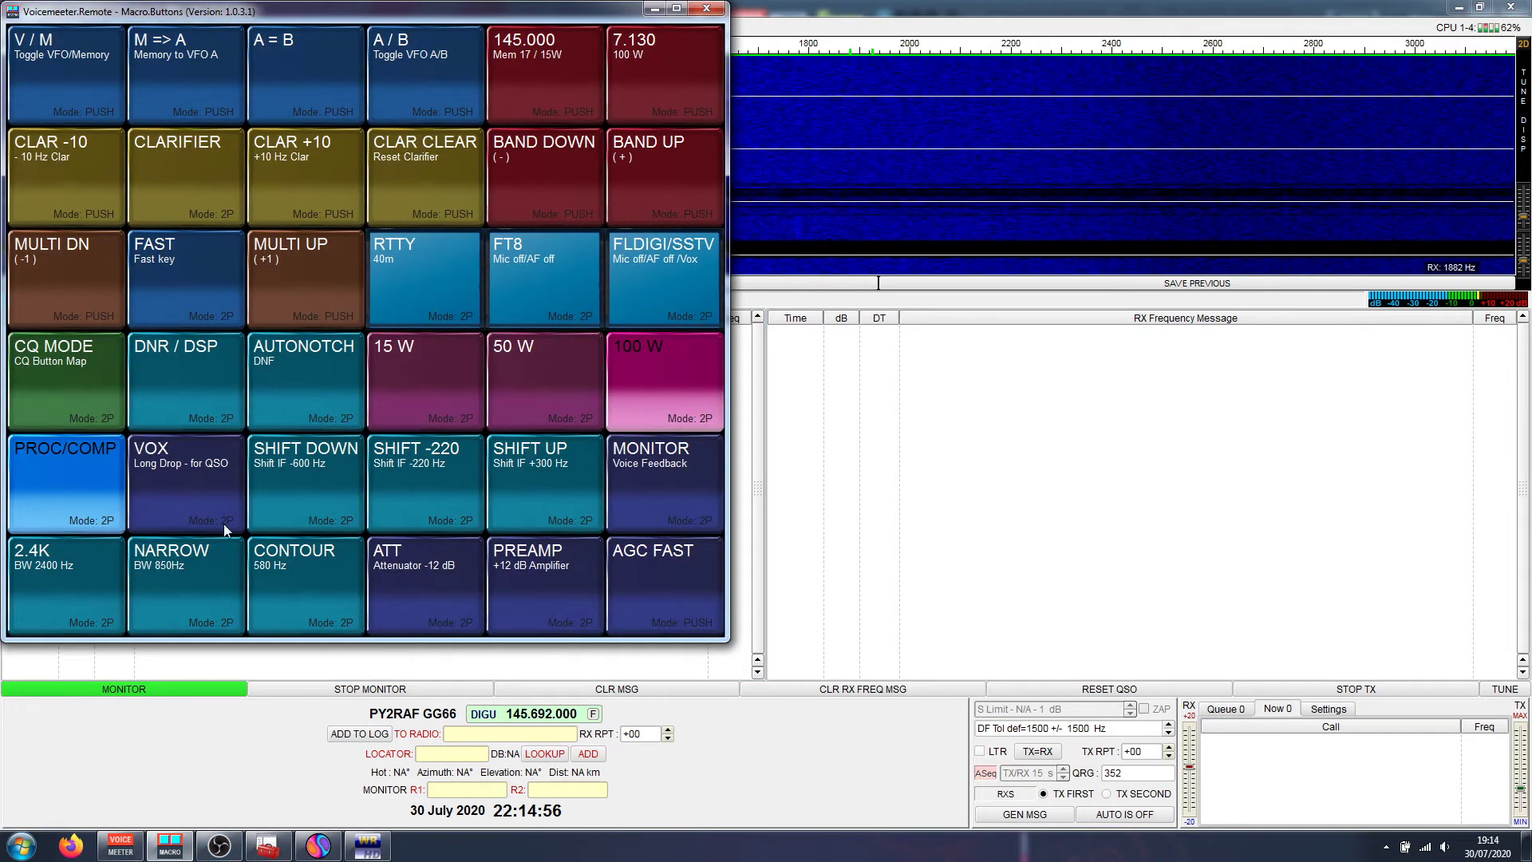
{"action": "left_click", "coordinate": [187, 592]}
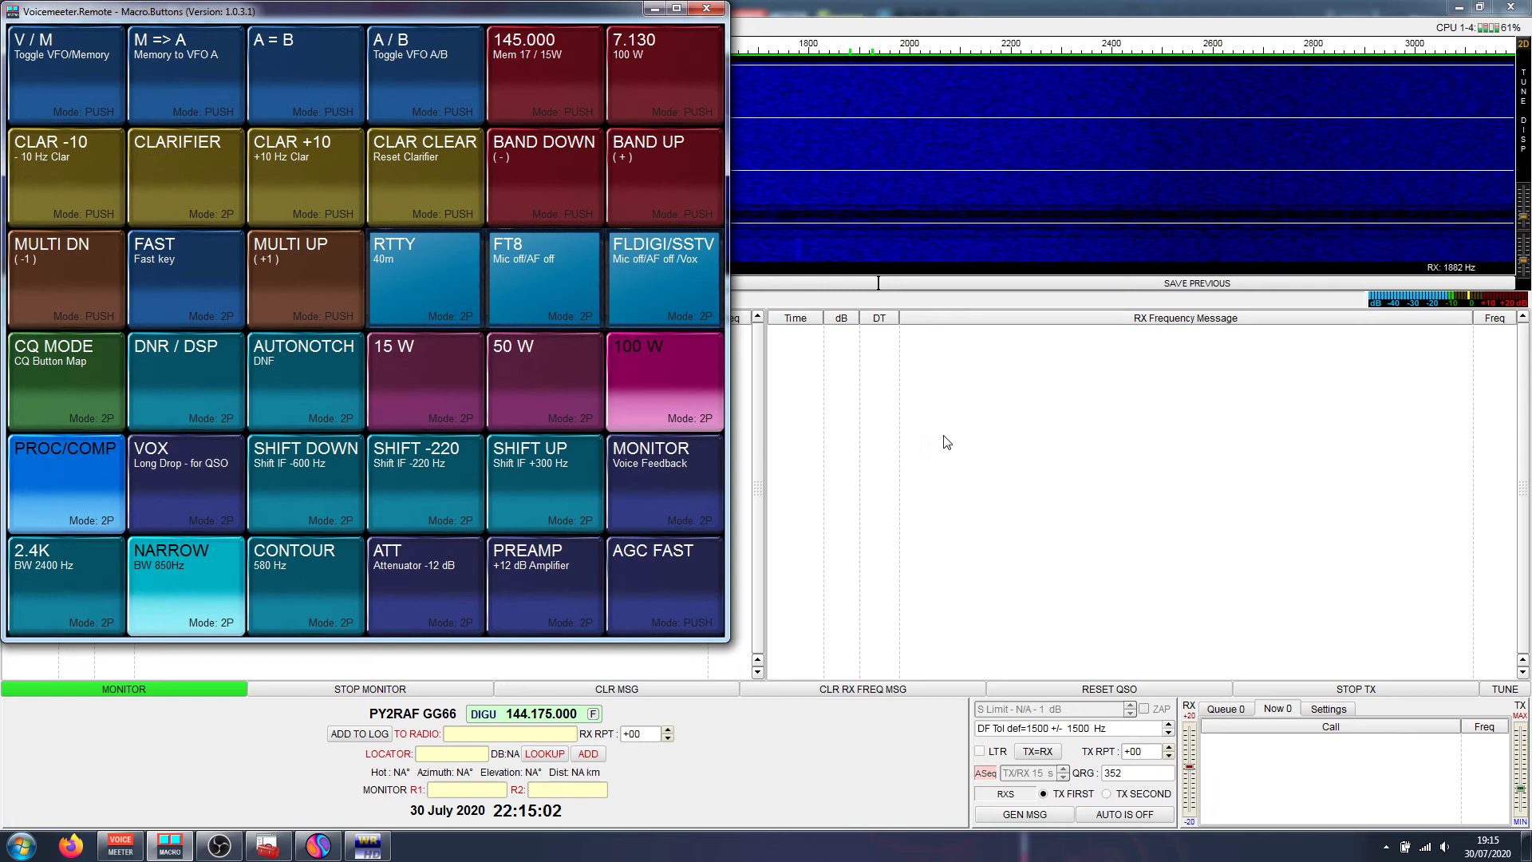
{"action": "left_click", "coordinate": [1036, 397]}
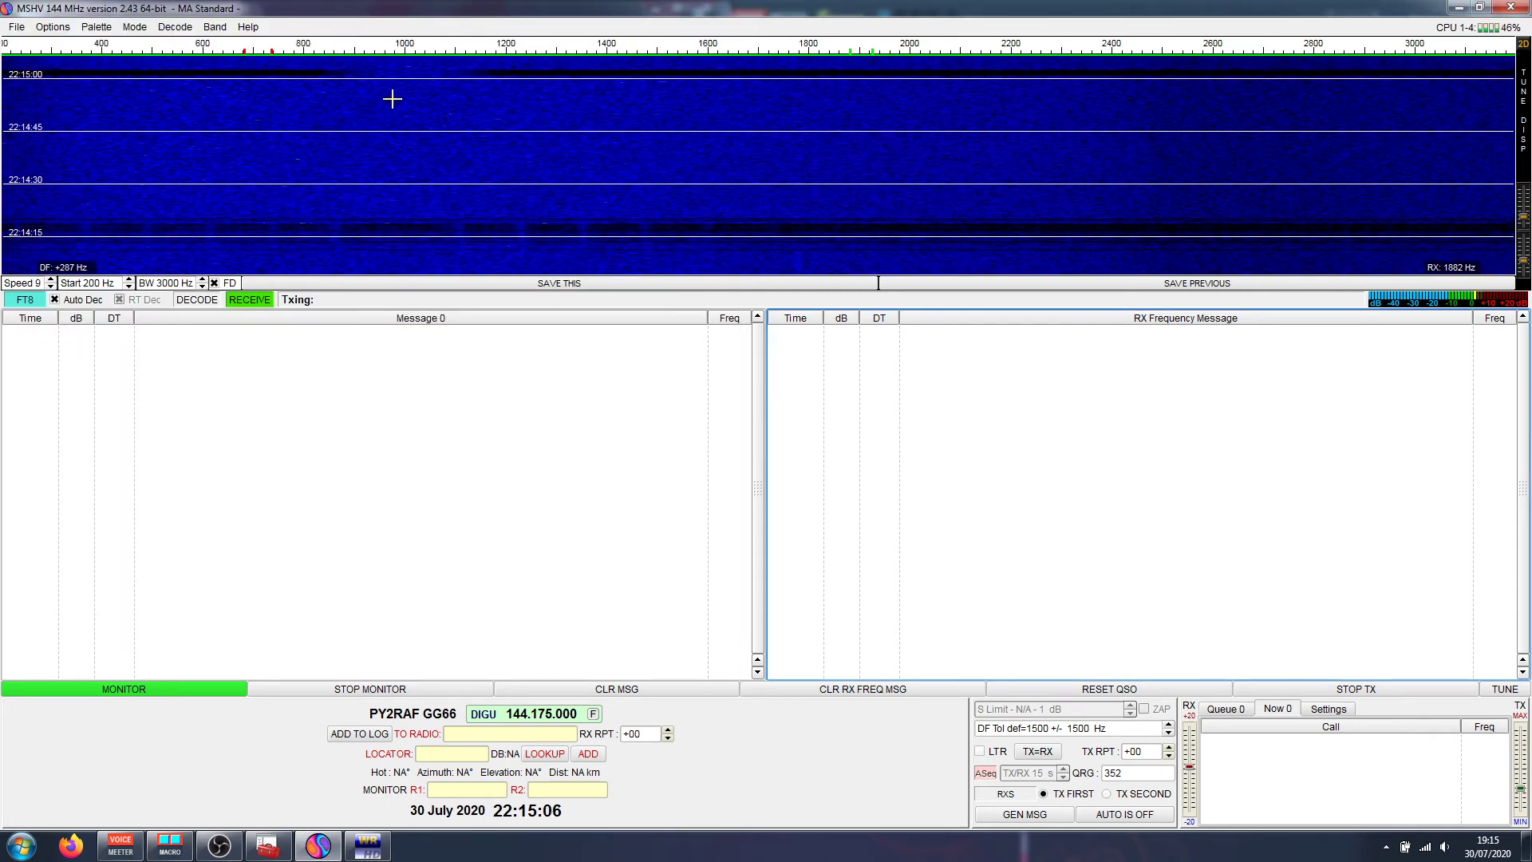
{"action": "key", "text": "alt+Tab"}
{"action": "left_click", "coordinate": [215, 596]}
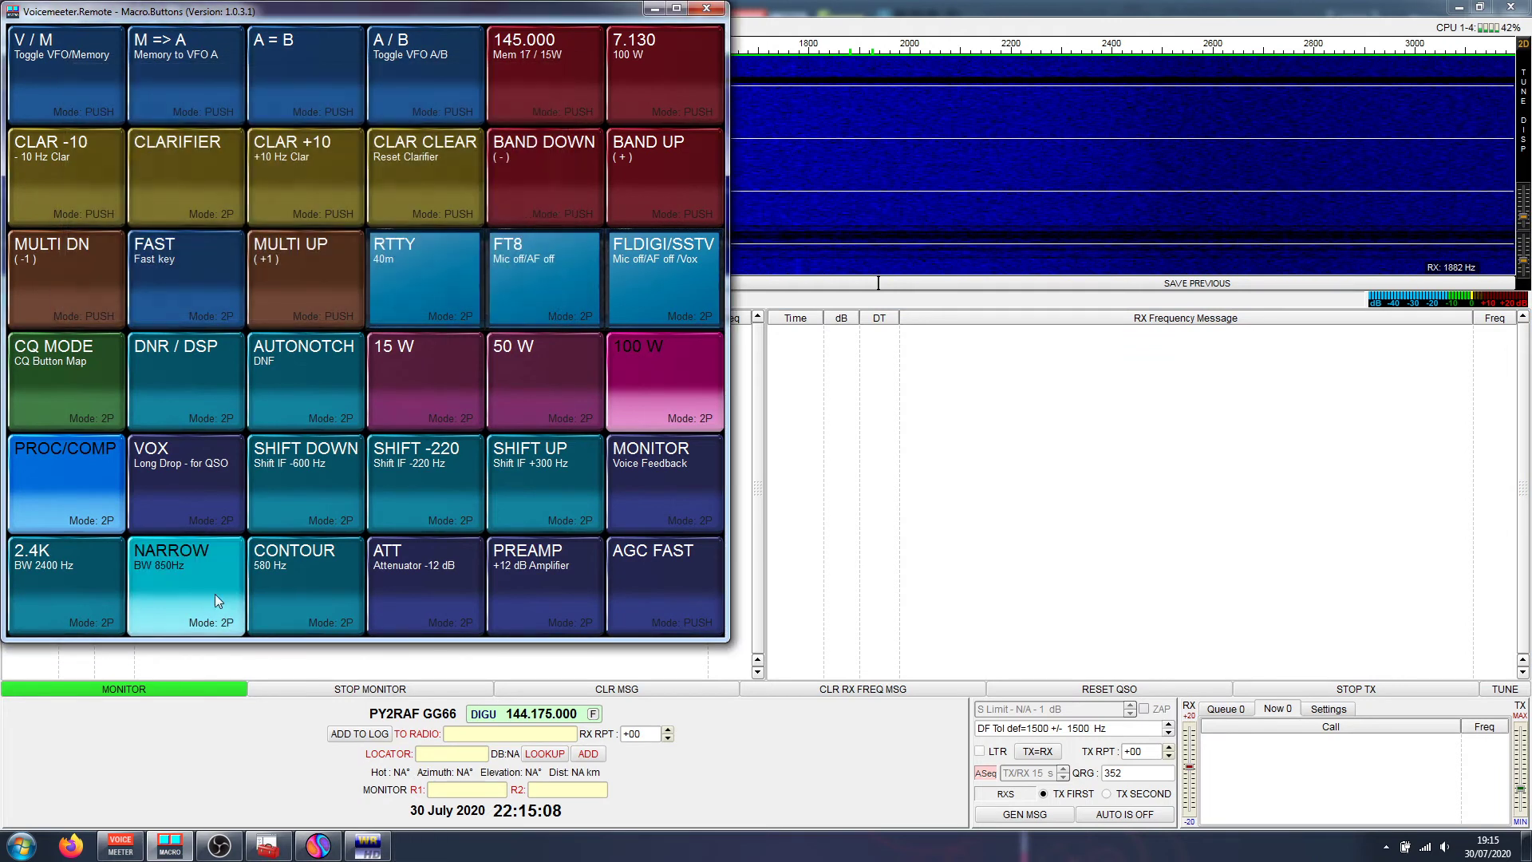
{"action": "left_click", "coordinate": [757, 371]}
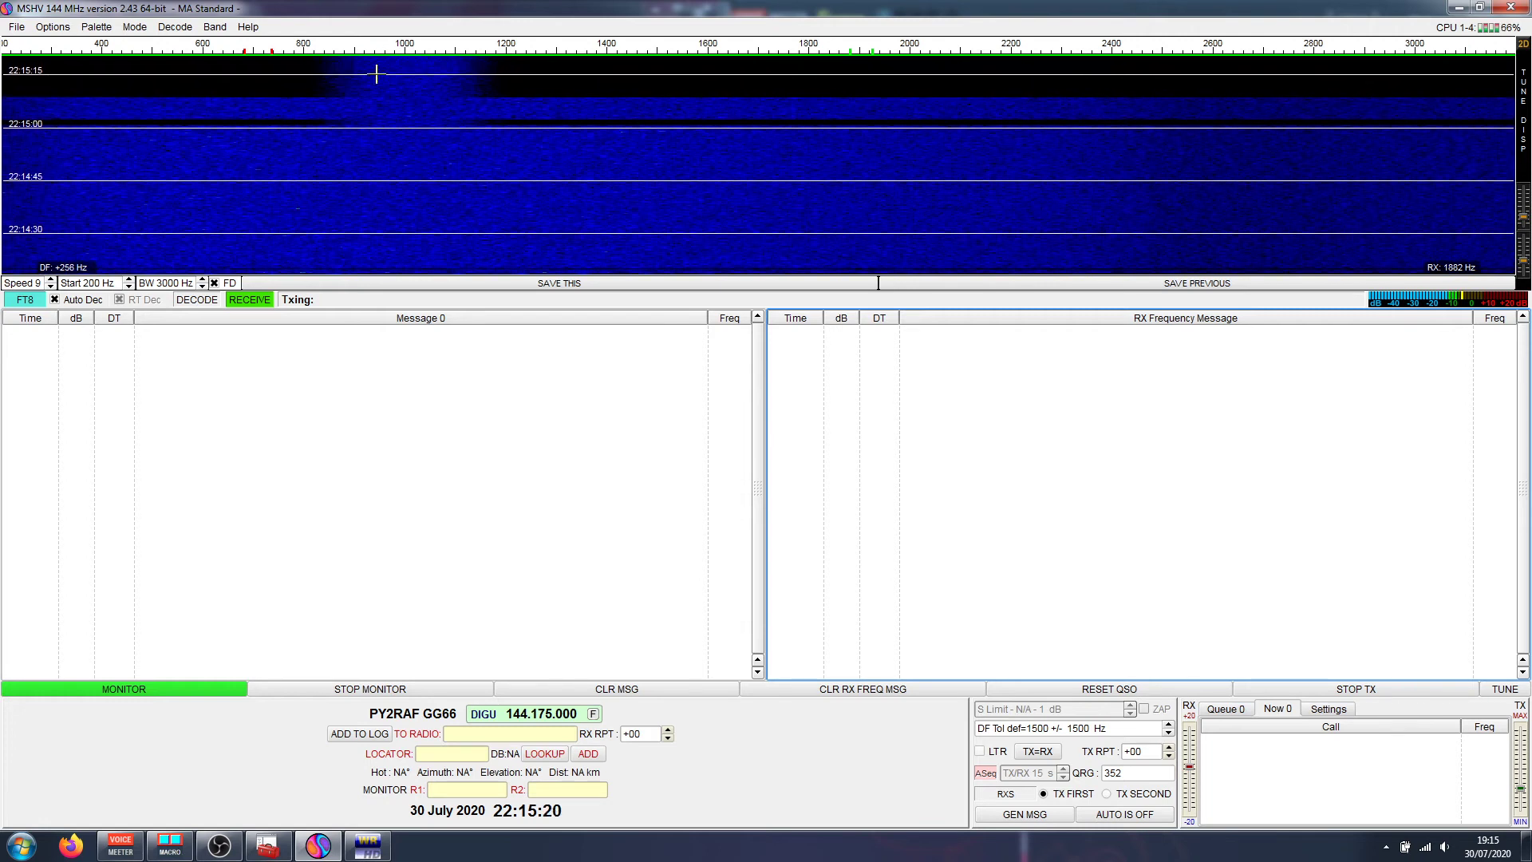
Move the macro panel off MSHV's waterfall and turn the NARROW filter off
{"action": "key", "text": "alt+Tab"}
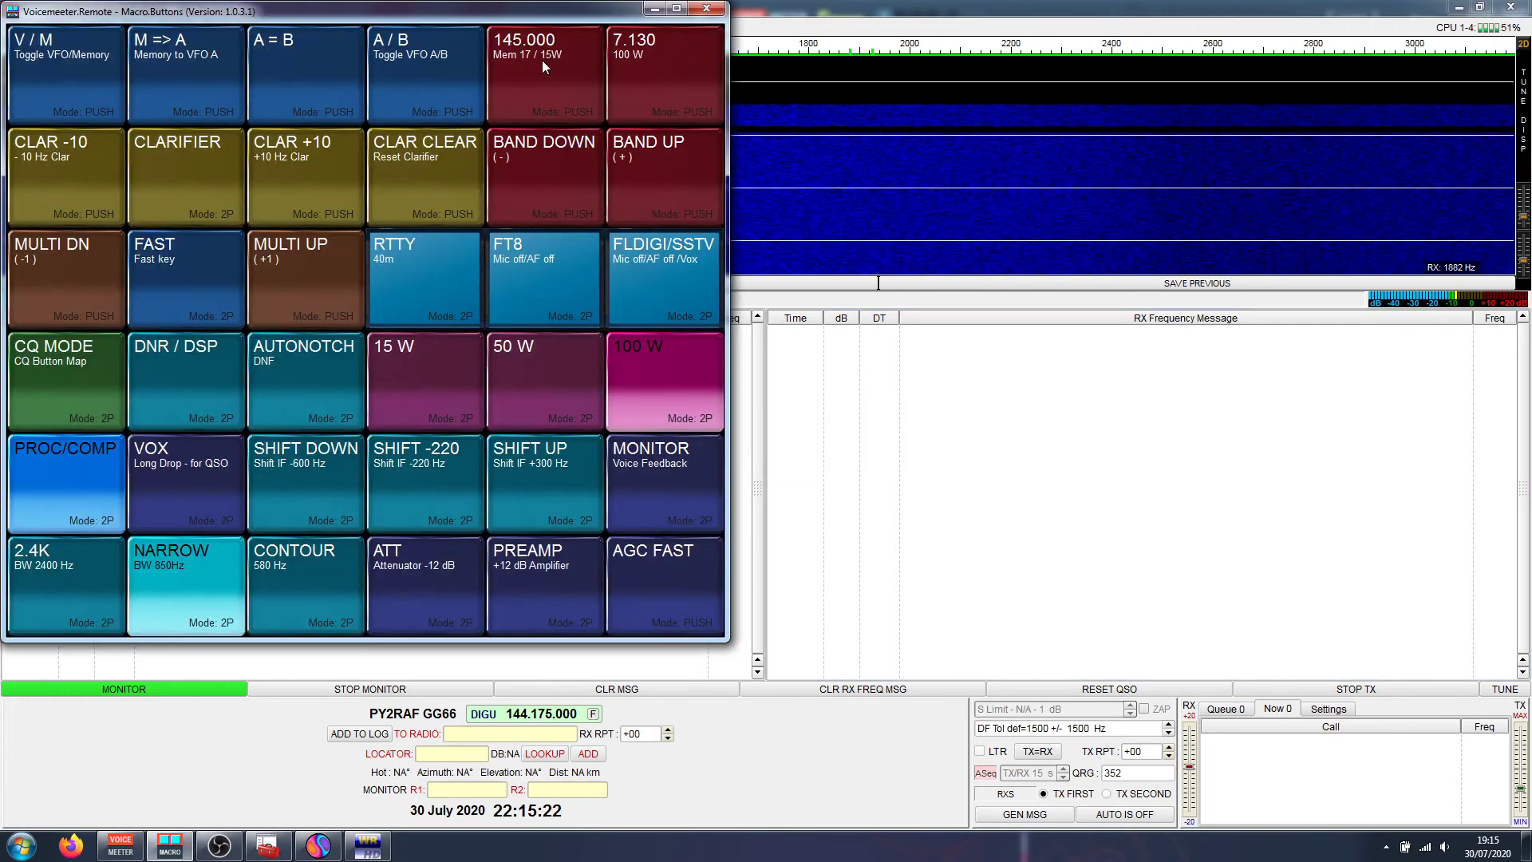
{"action": "left_click_drag", "start_coordinate": [530, 16], "coordinate": [1246, 88]}
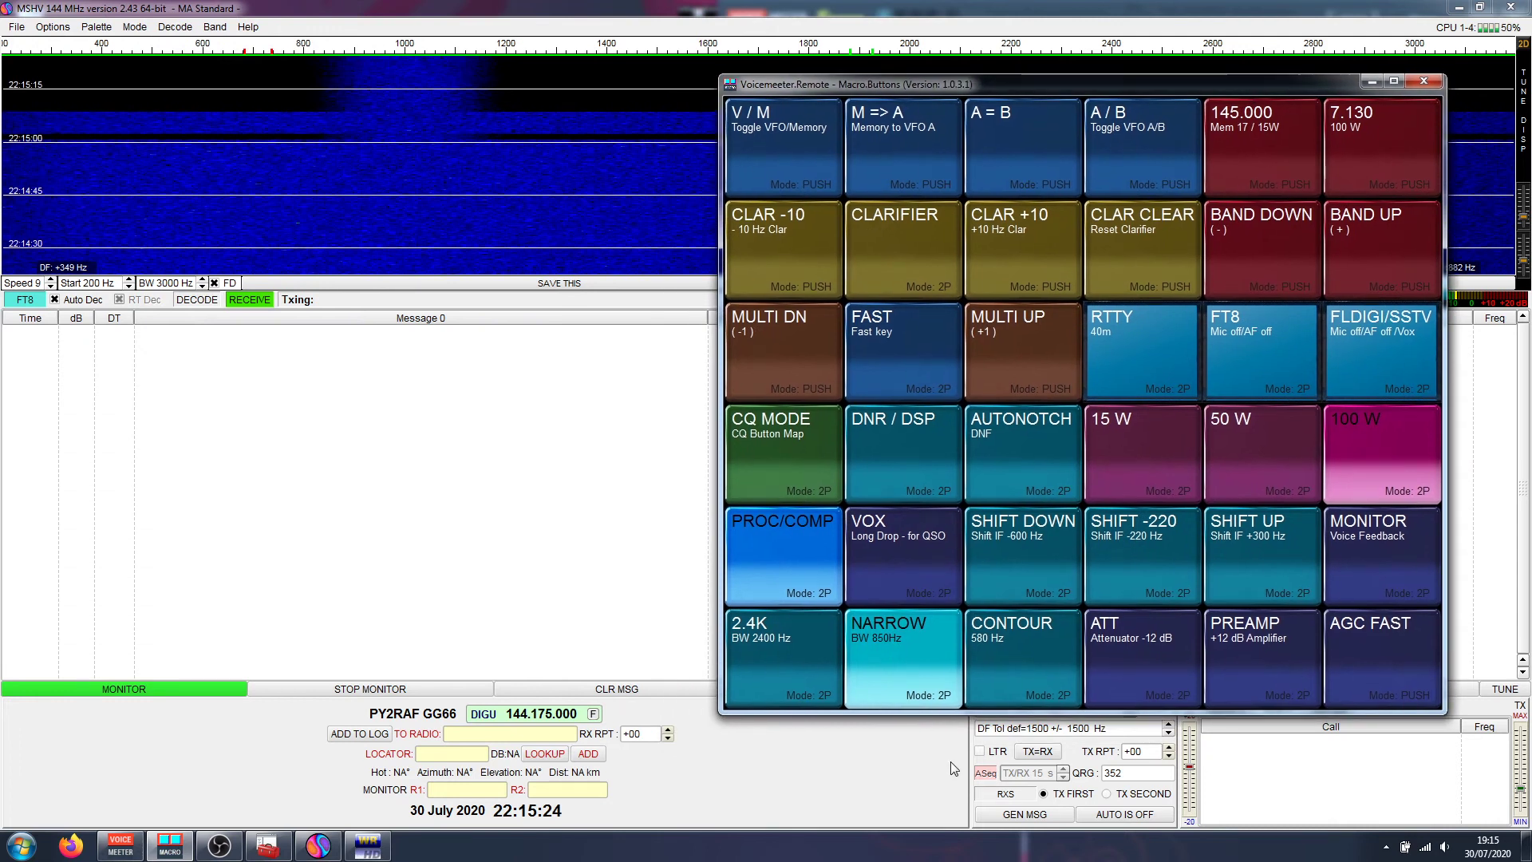
{"action": "left_click", "coordinate": [902, 663]}
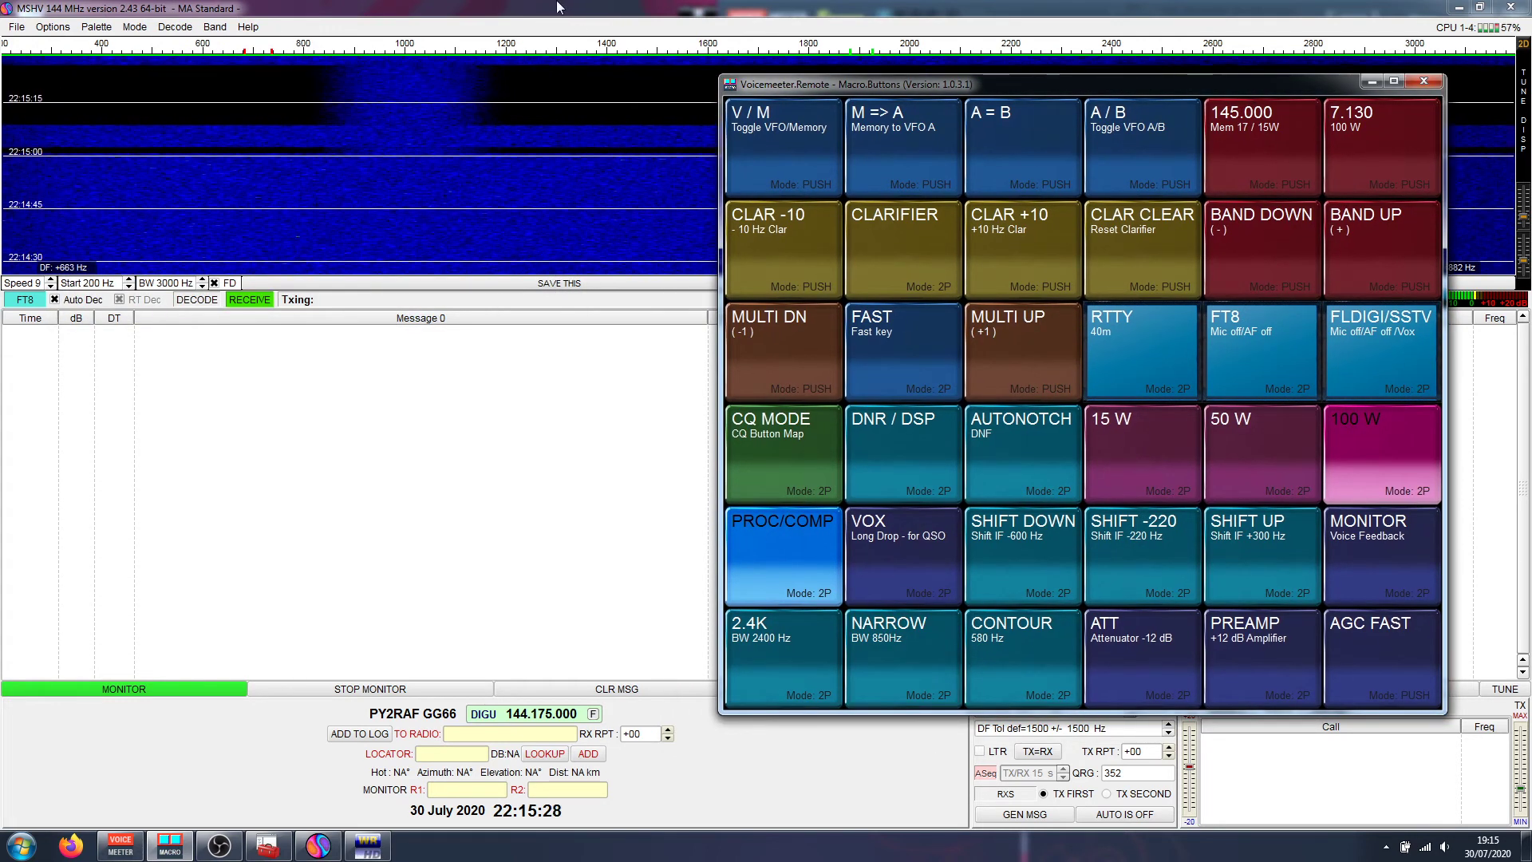
{"action": "left_click", "coordinate": [610, 132]}
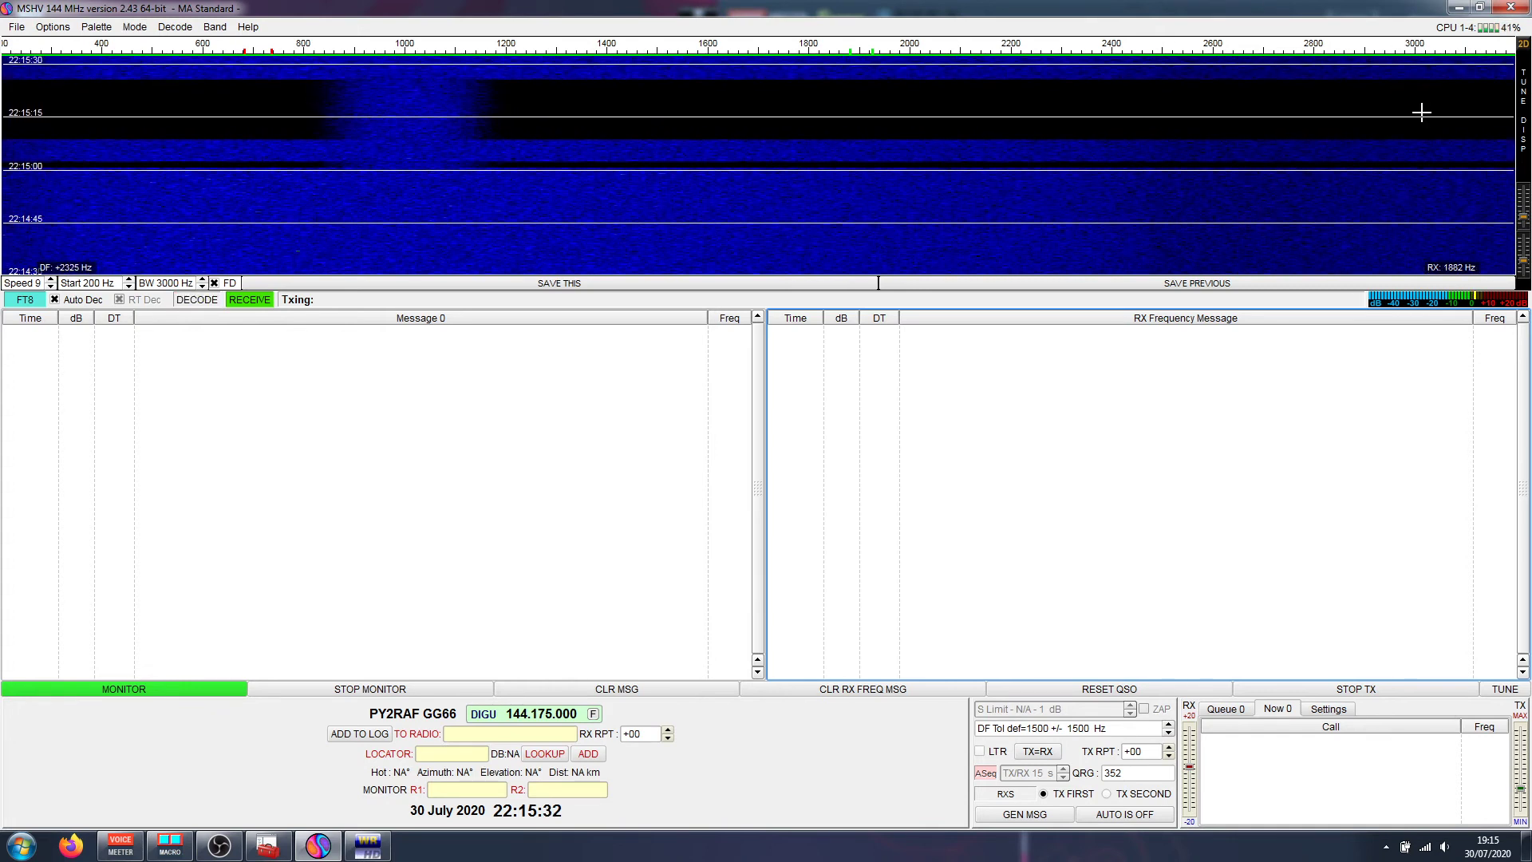
{"action": "key", "text": "alt+Tab"}
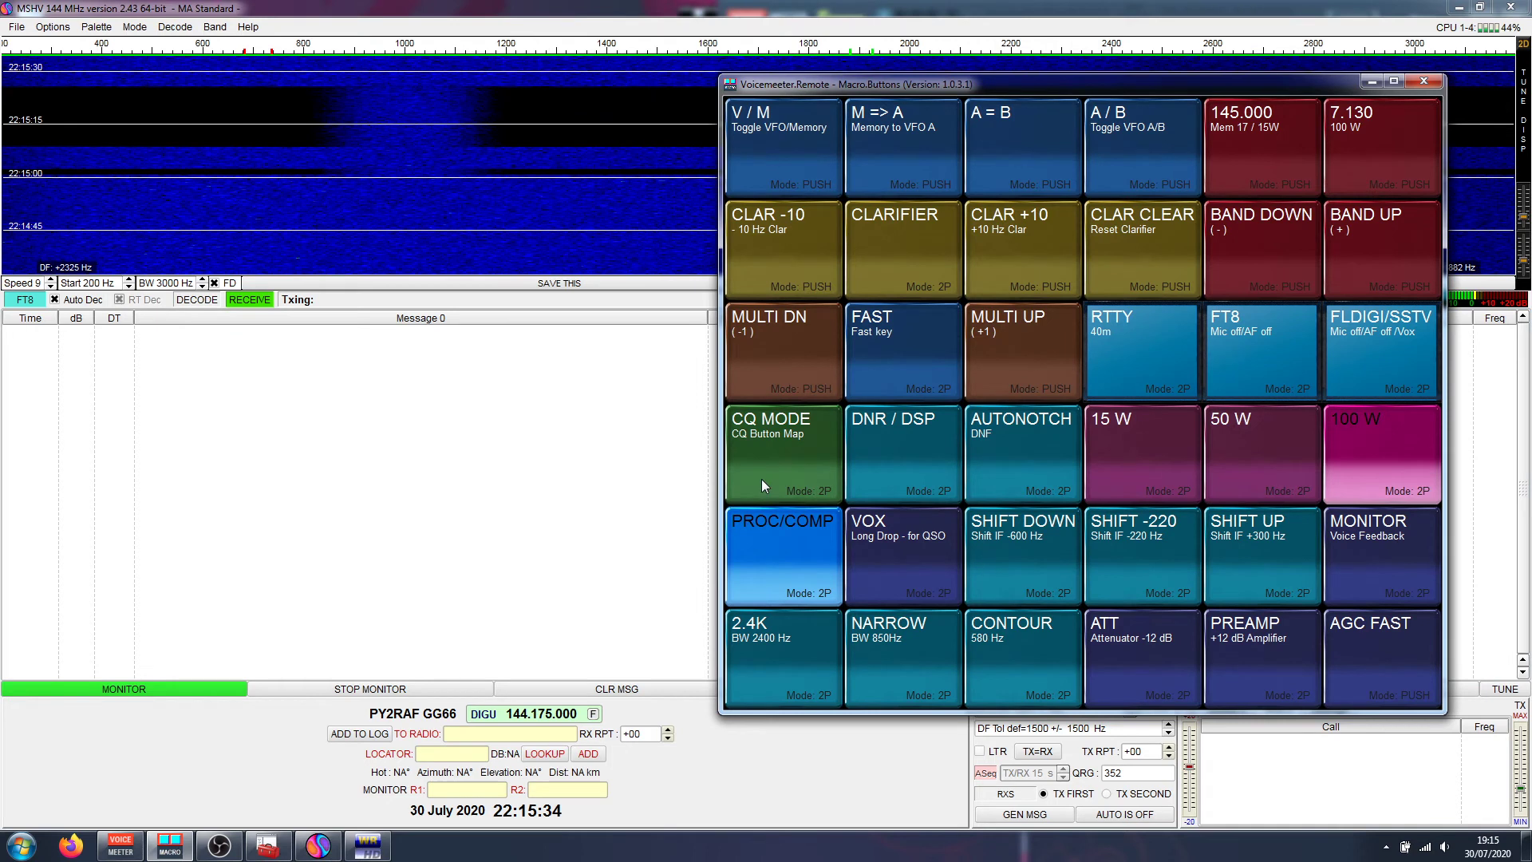
{"action": "left_click", "coordinate": [712, 557]}
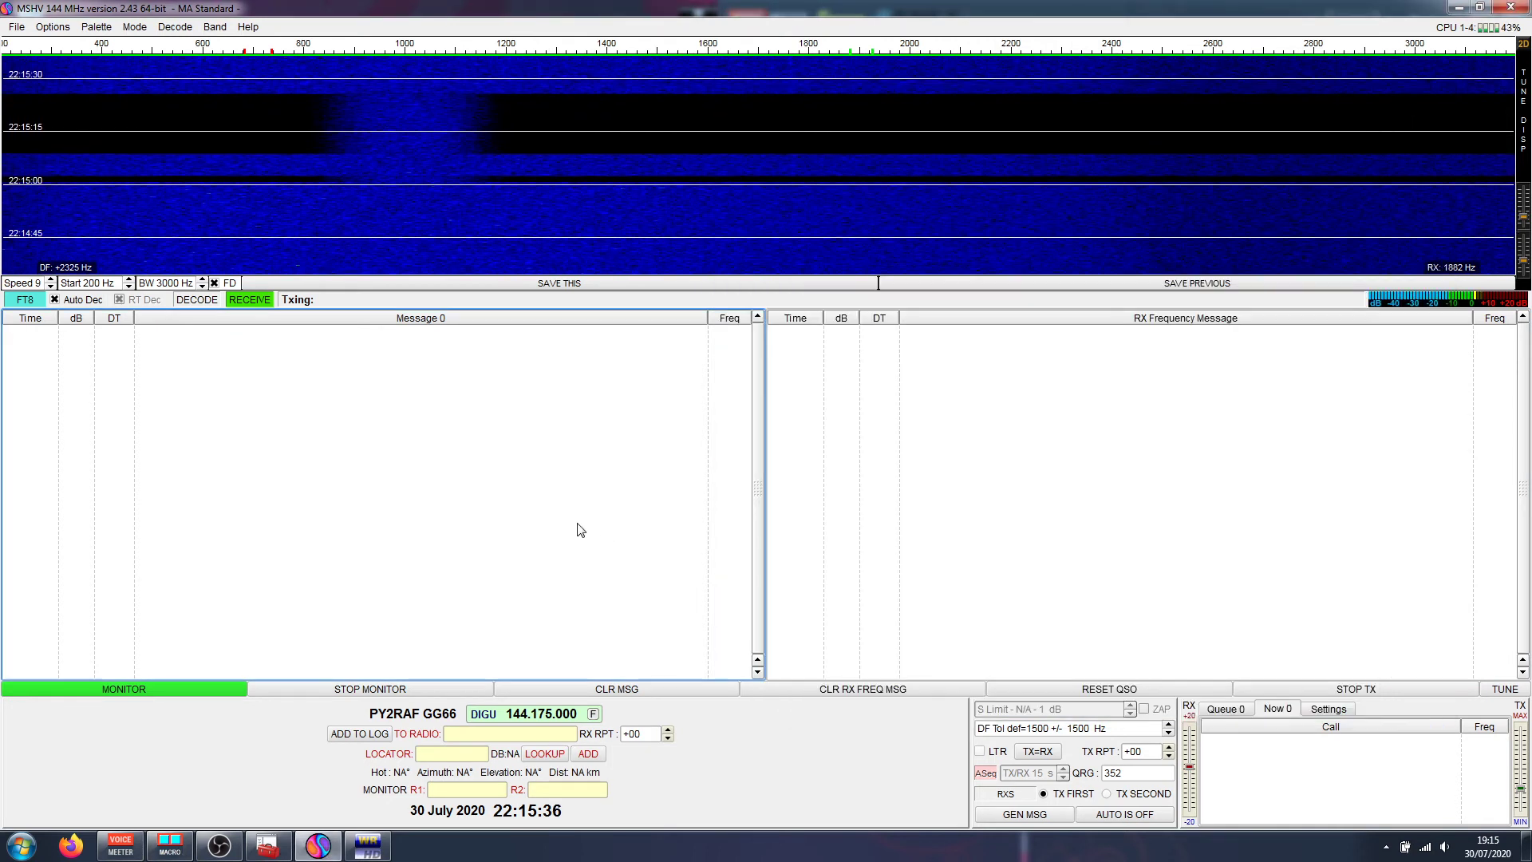
{"action": "key", "text": "alt+Tab"}
{"action": "key", "text": "alt+Tab"}
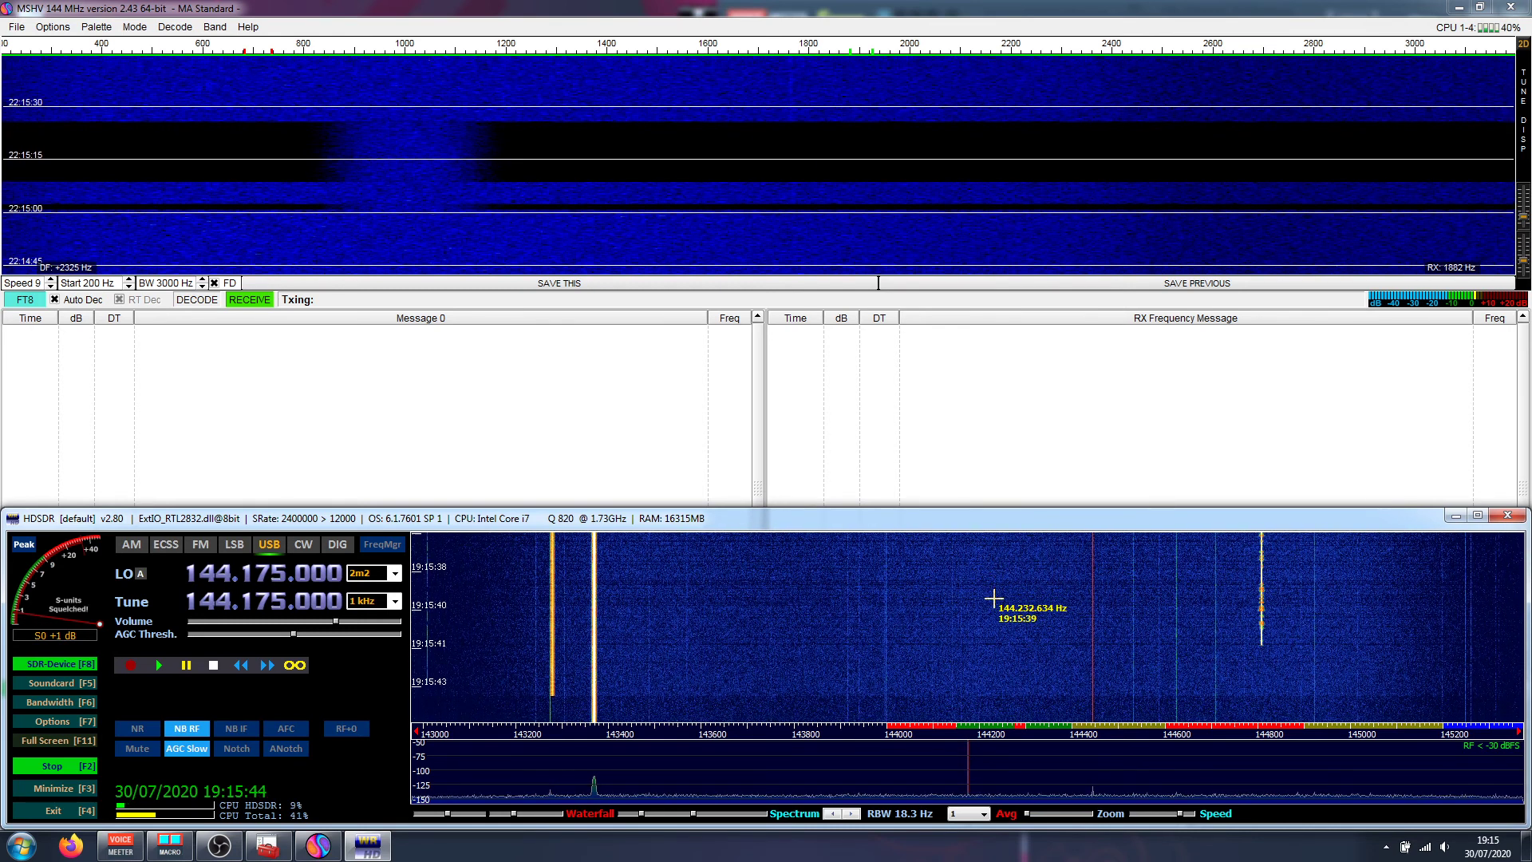
Bring MSHV forward, restore Device Manager with COM4 and COM5, then bring HDSDR forward
{"action": "left_click", "coordinate": [549, 436]}
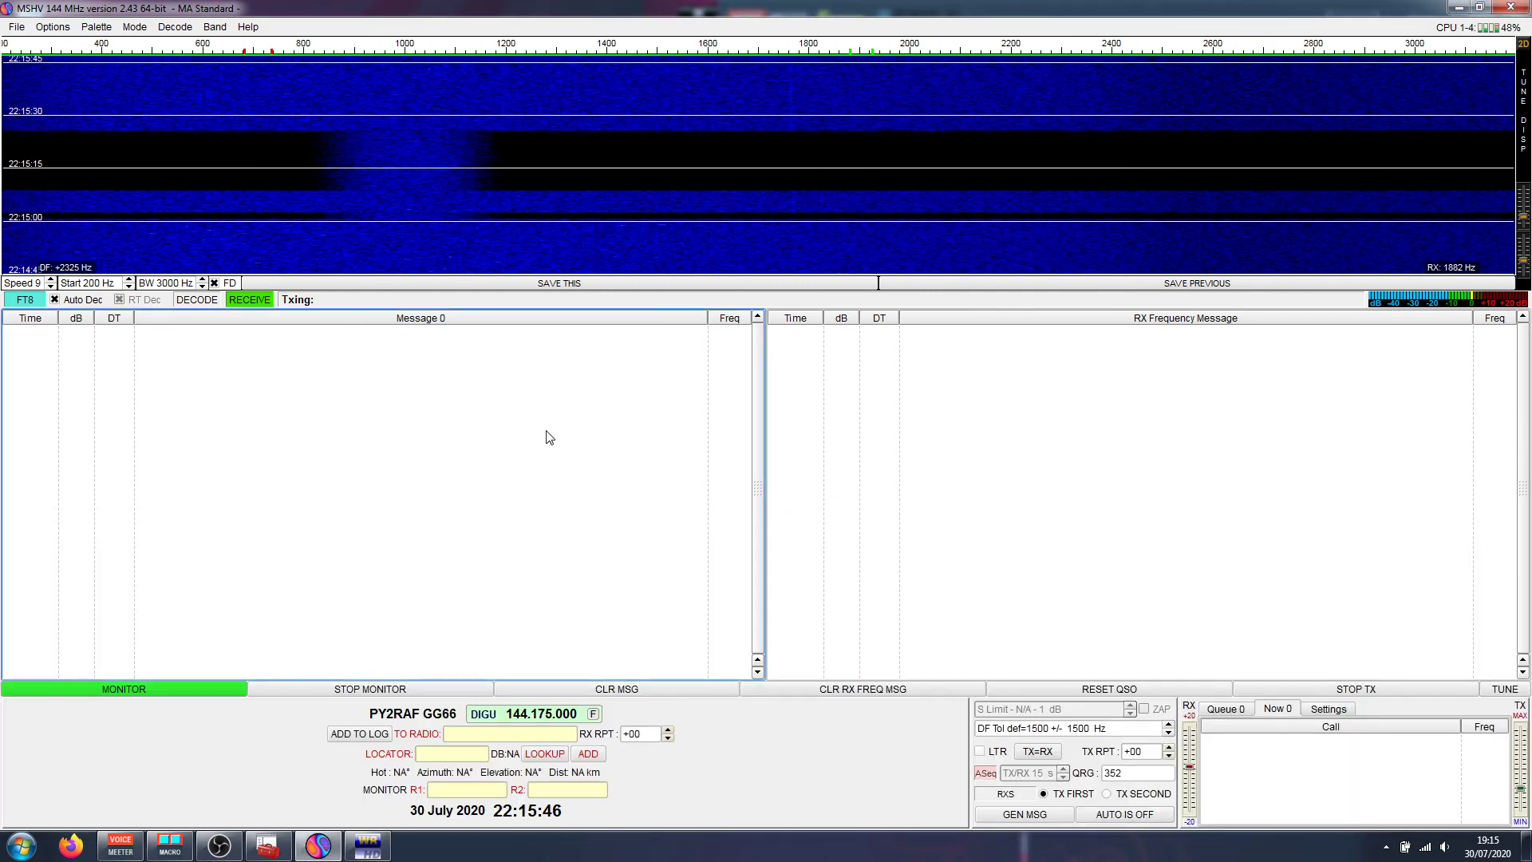
{"action": "left_click", "coordinate": [267, 846]}
{"action": "left_click", "coordinate": [367, 851]}
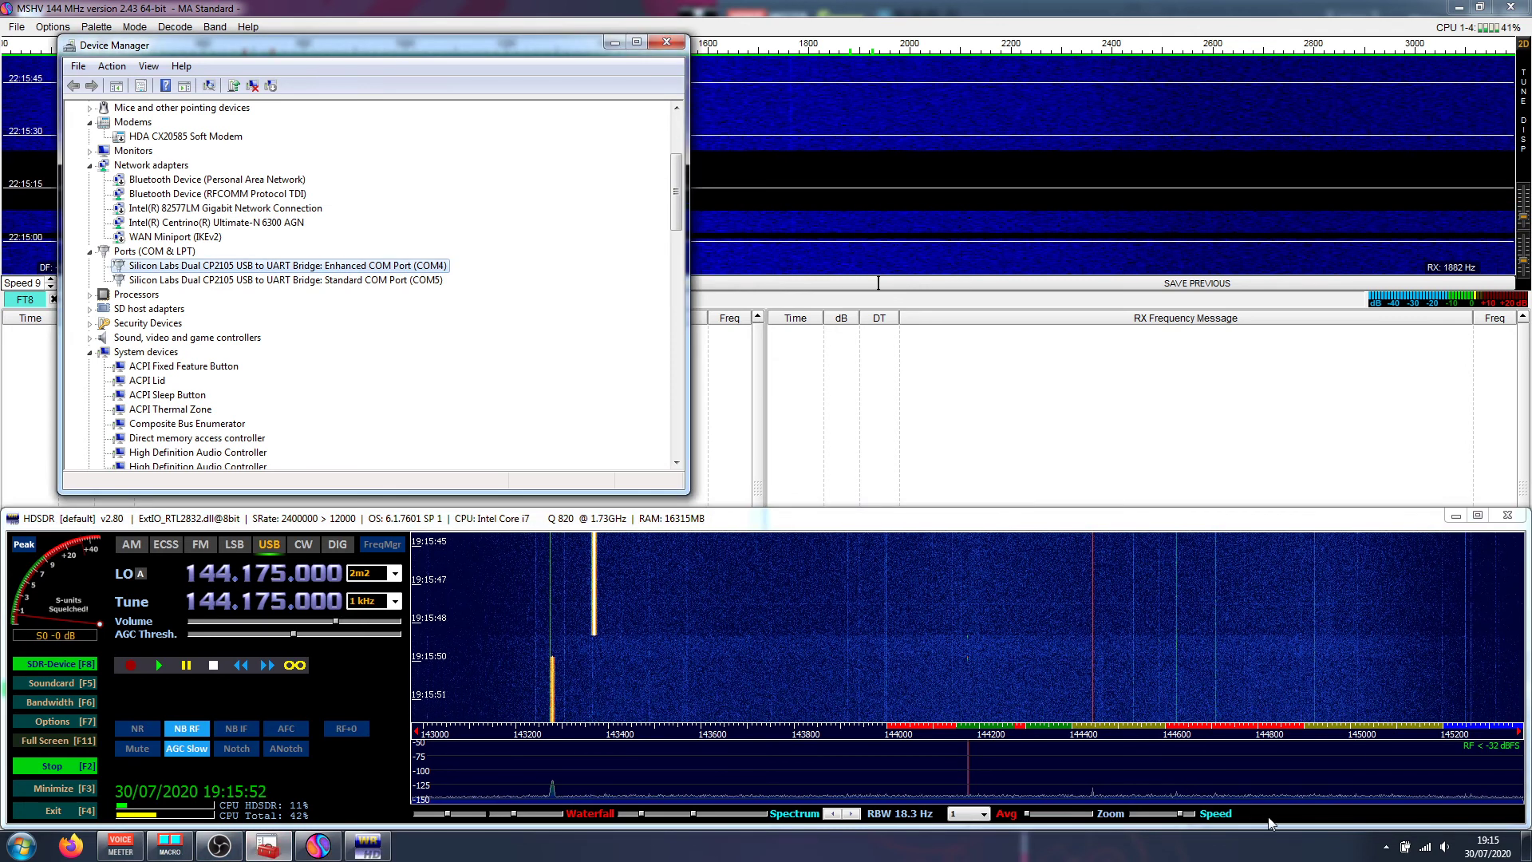
Open Virtual Serial Ports Emulator from the tray and try editing the COM4 => COM7 splitter's properties, dismissing the emulation-running error
{"action": "left_click", "coordinate": [1386, 847]}
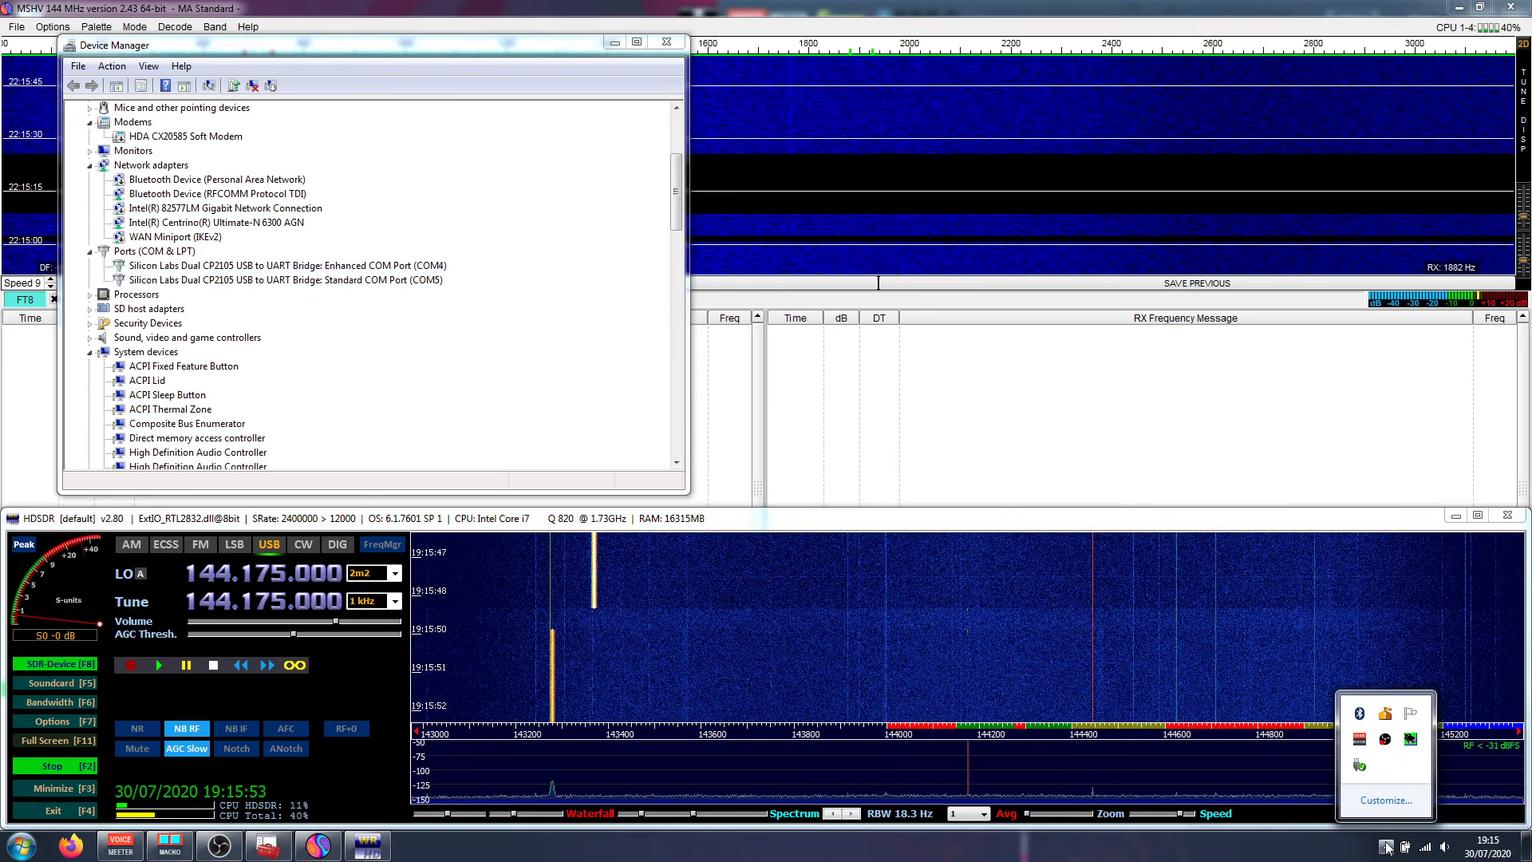
{"action": "double_click", "coordinate": [1410, 739]}
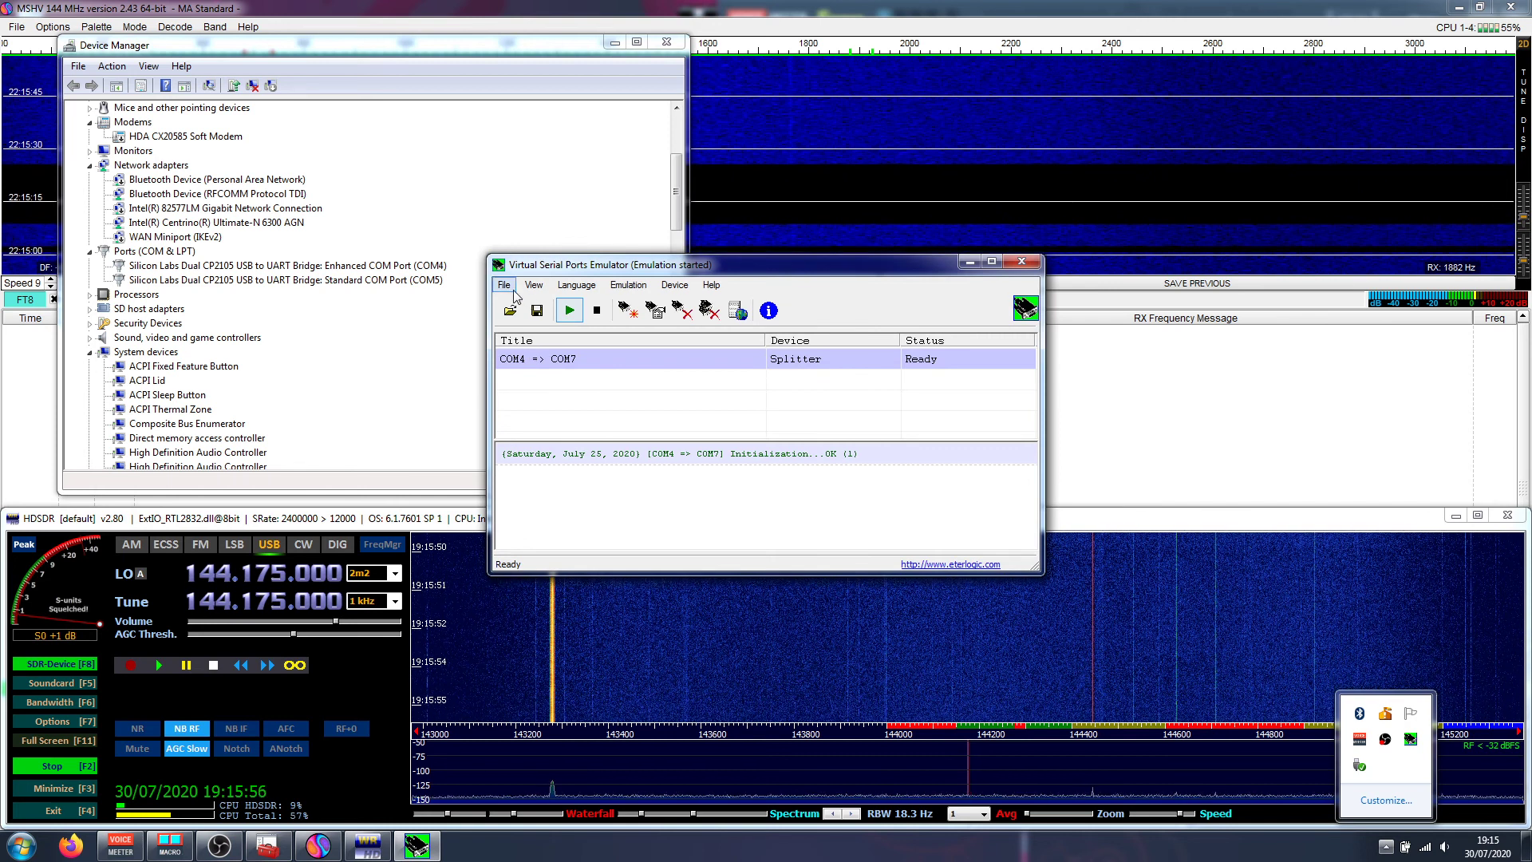
{"action": "right_click", "coordinate": [572, 364]}
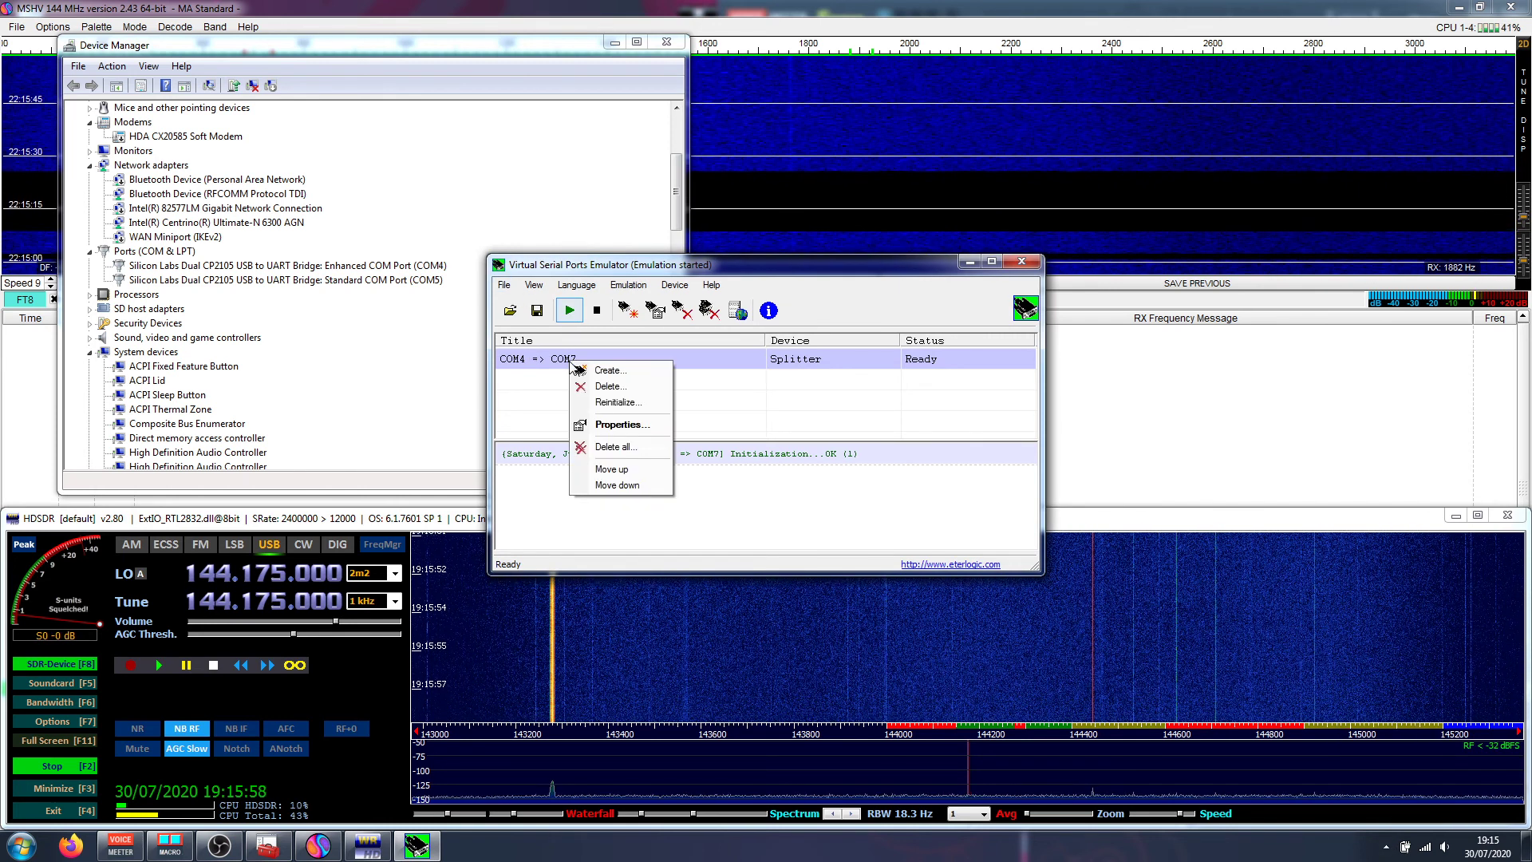
{"action": "left_click", "coordinate": [611, 425]}
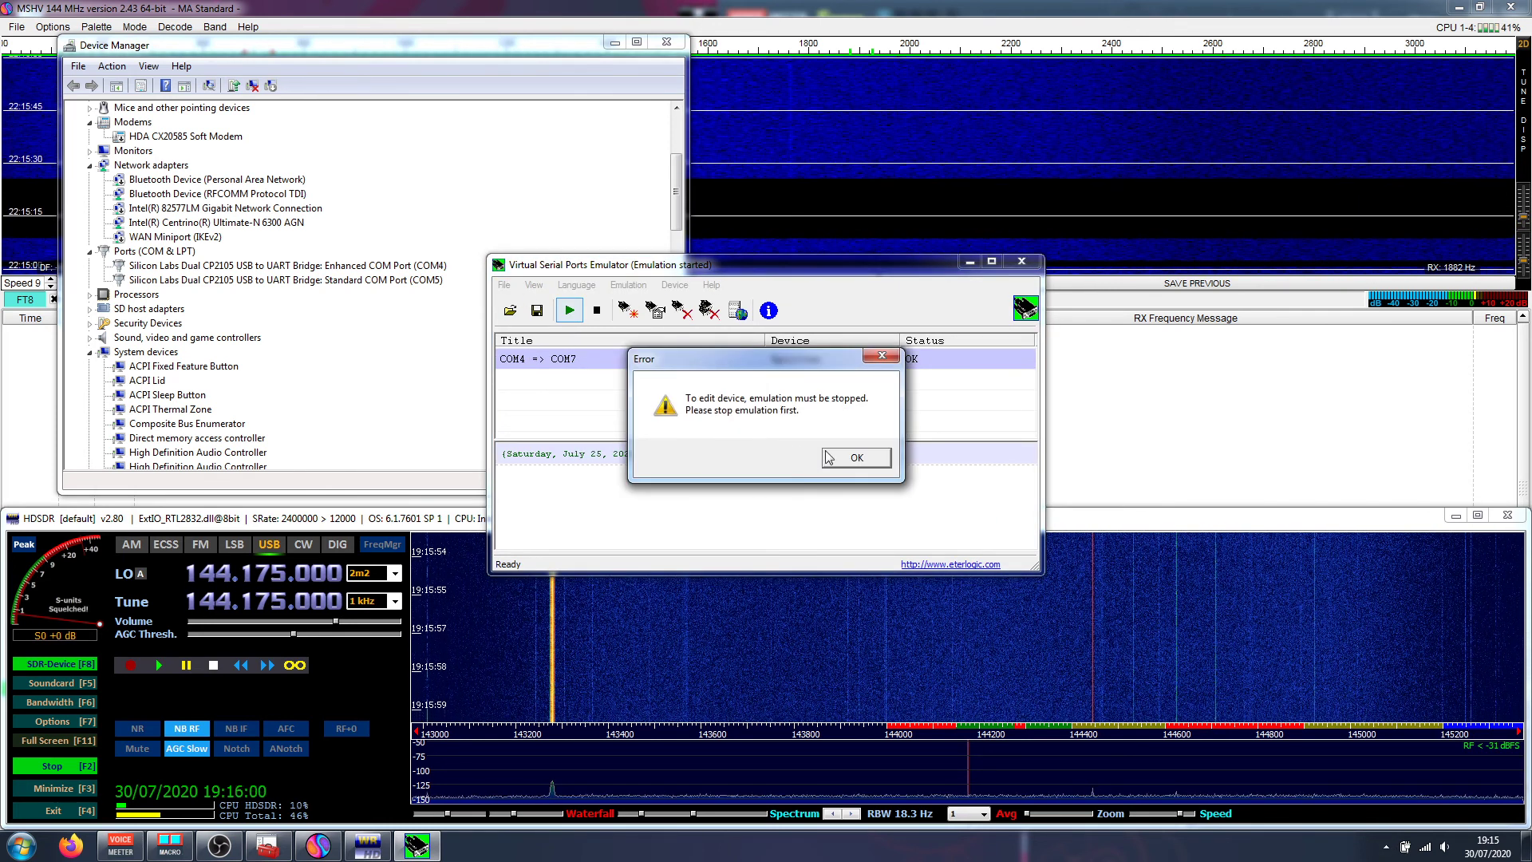
{"action": "left_click", "coordinate": [850, 458]}
{"action": "left_click", "coordinate": [1356, 517]}
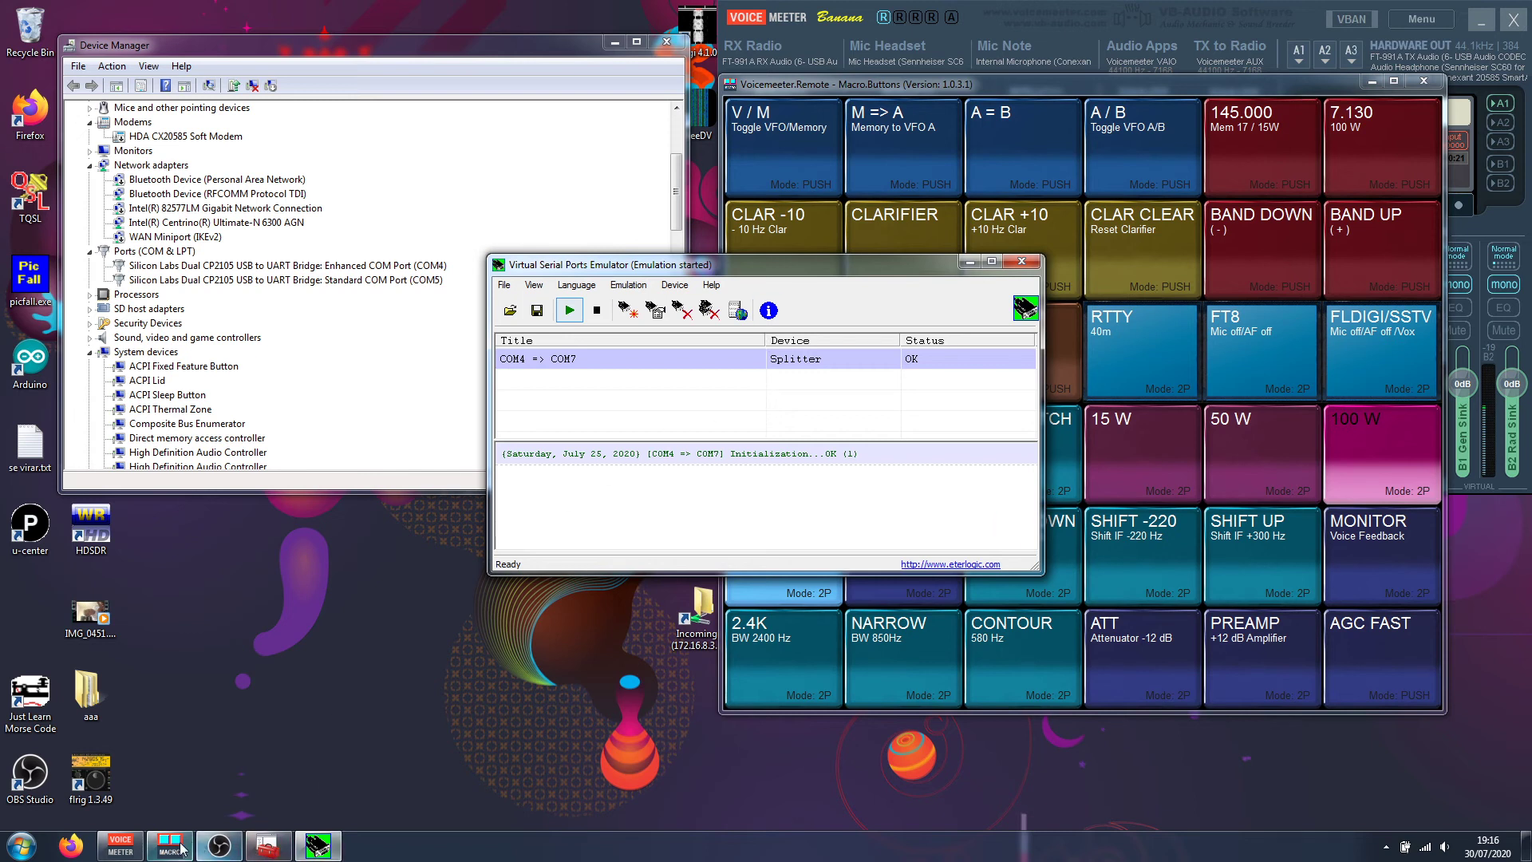
Stop emulation and view the COM4 => COM7 splitter's COM4 serial settings (38400)
{"action": "left_click", "coordinate": [596, 310]}
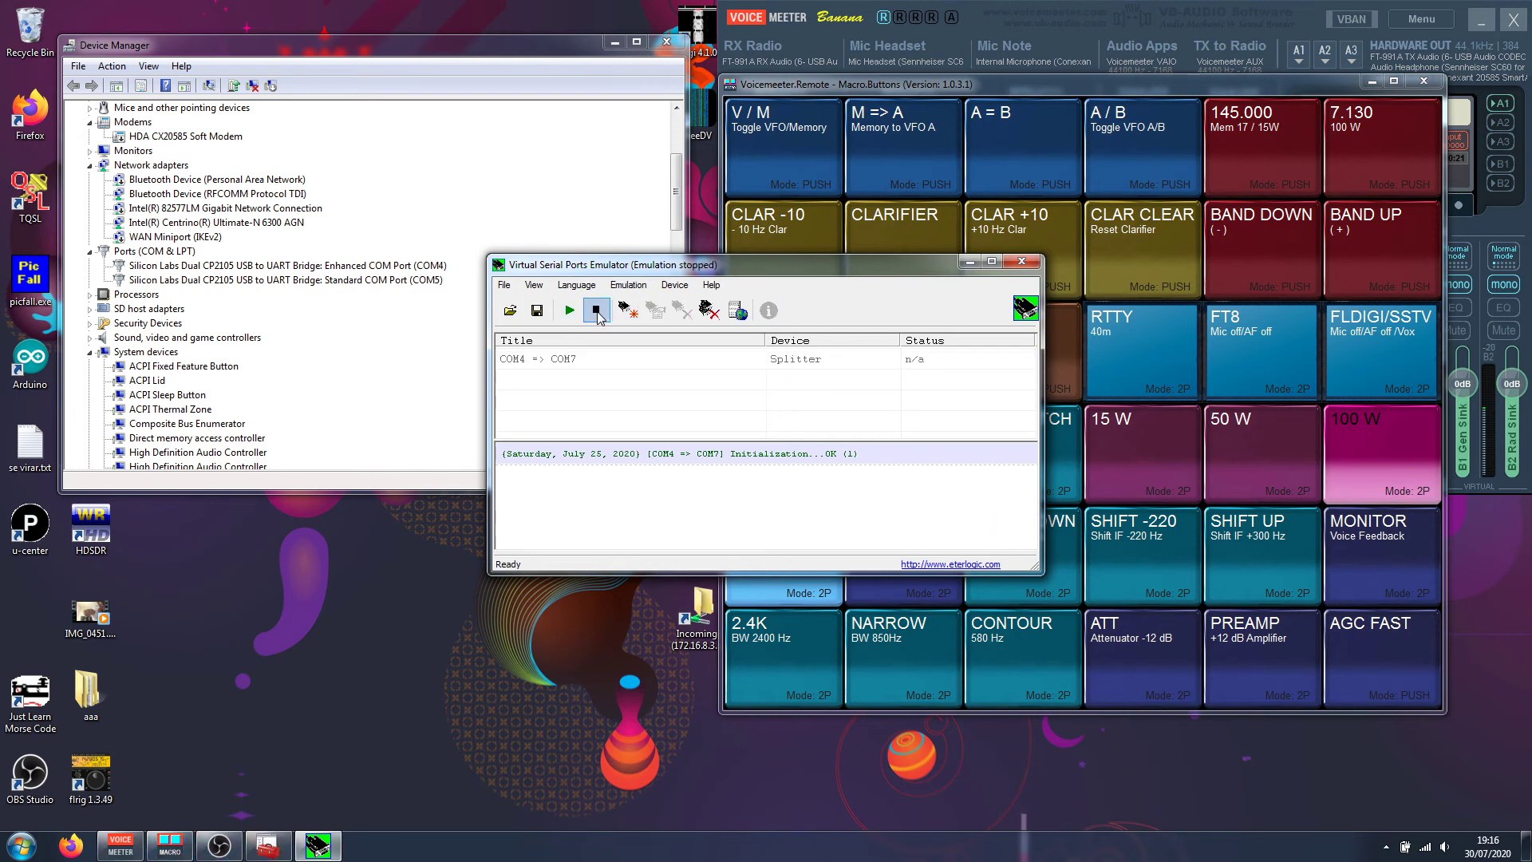
{"action": "right_click", "coordinate": [626, 360]}
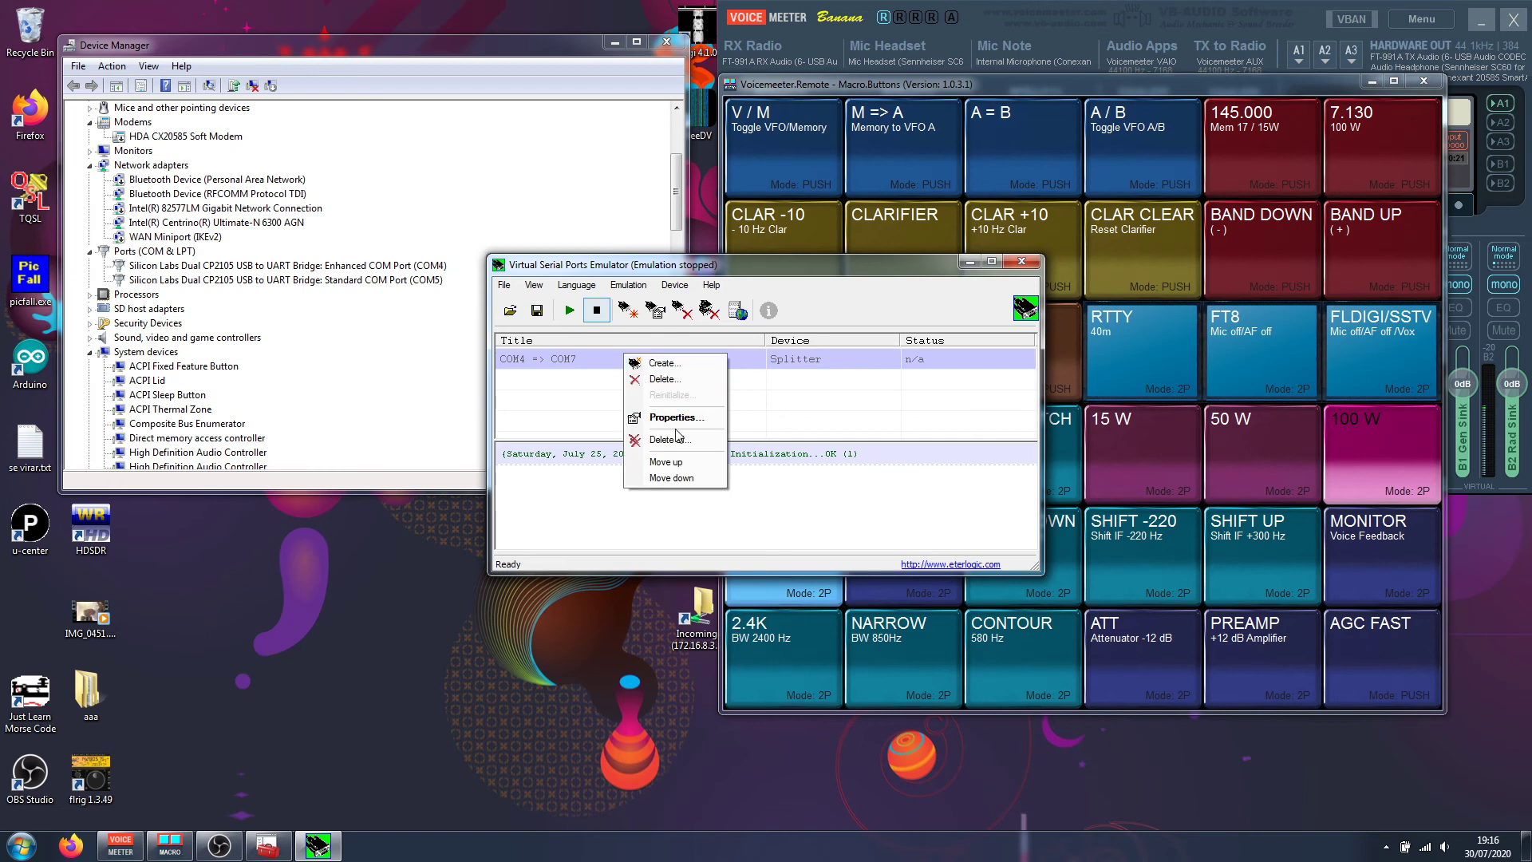
{"action": "left_click", "coordinate": [678, 419]}
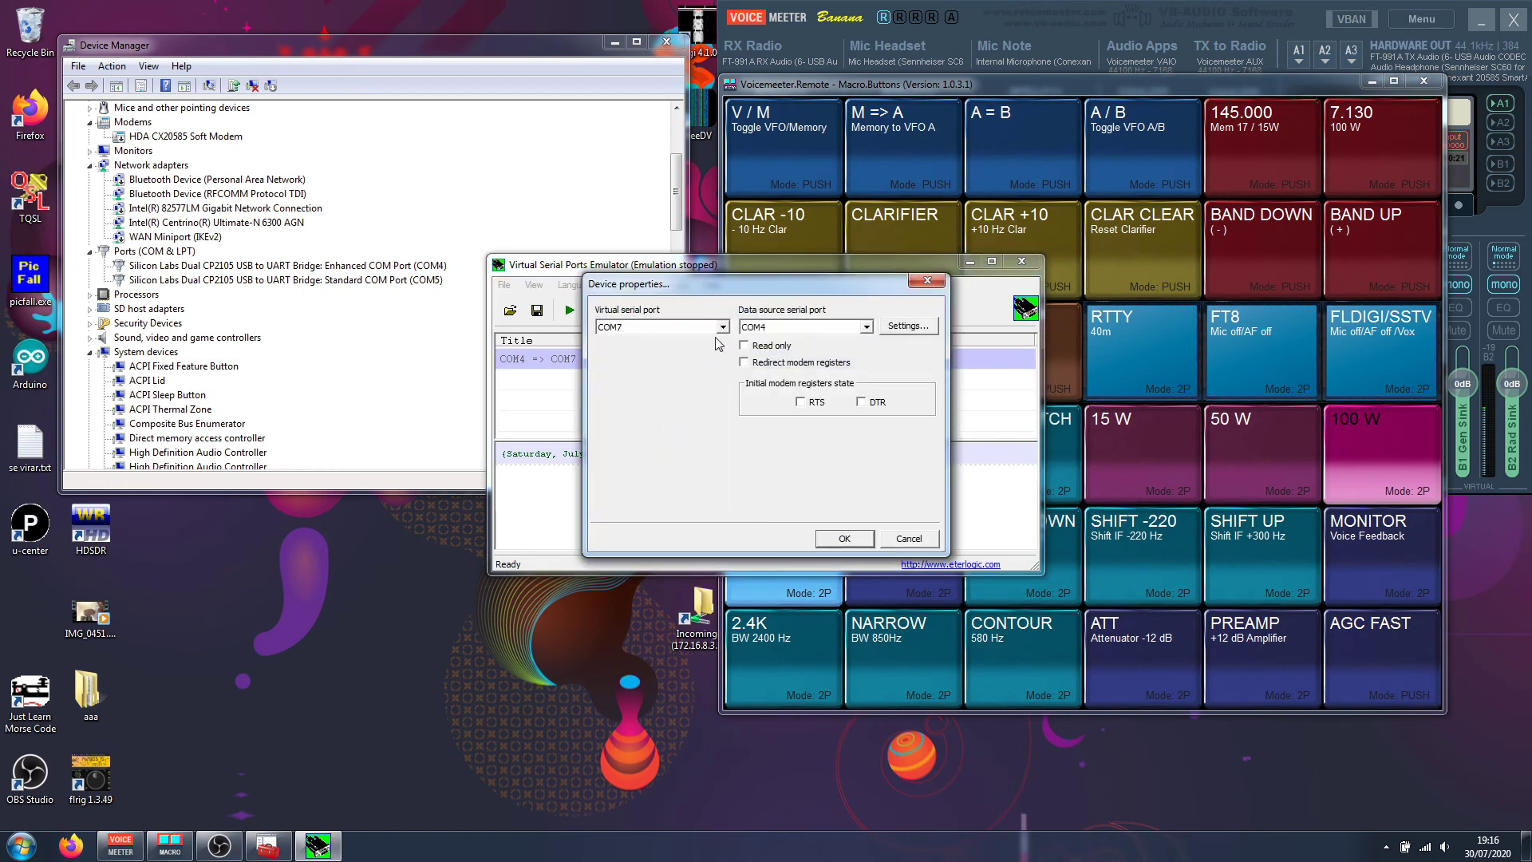
{"action": "left_click", "coordinate": [902, 327]}
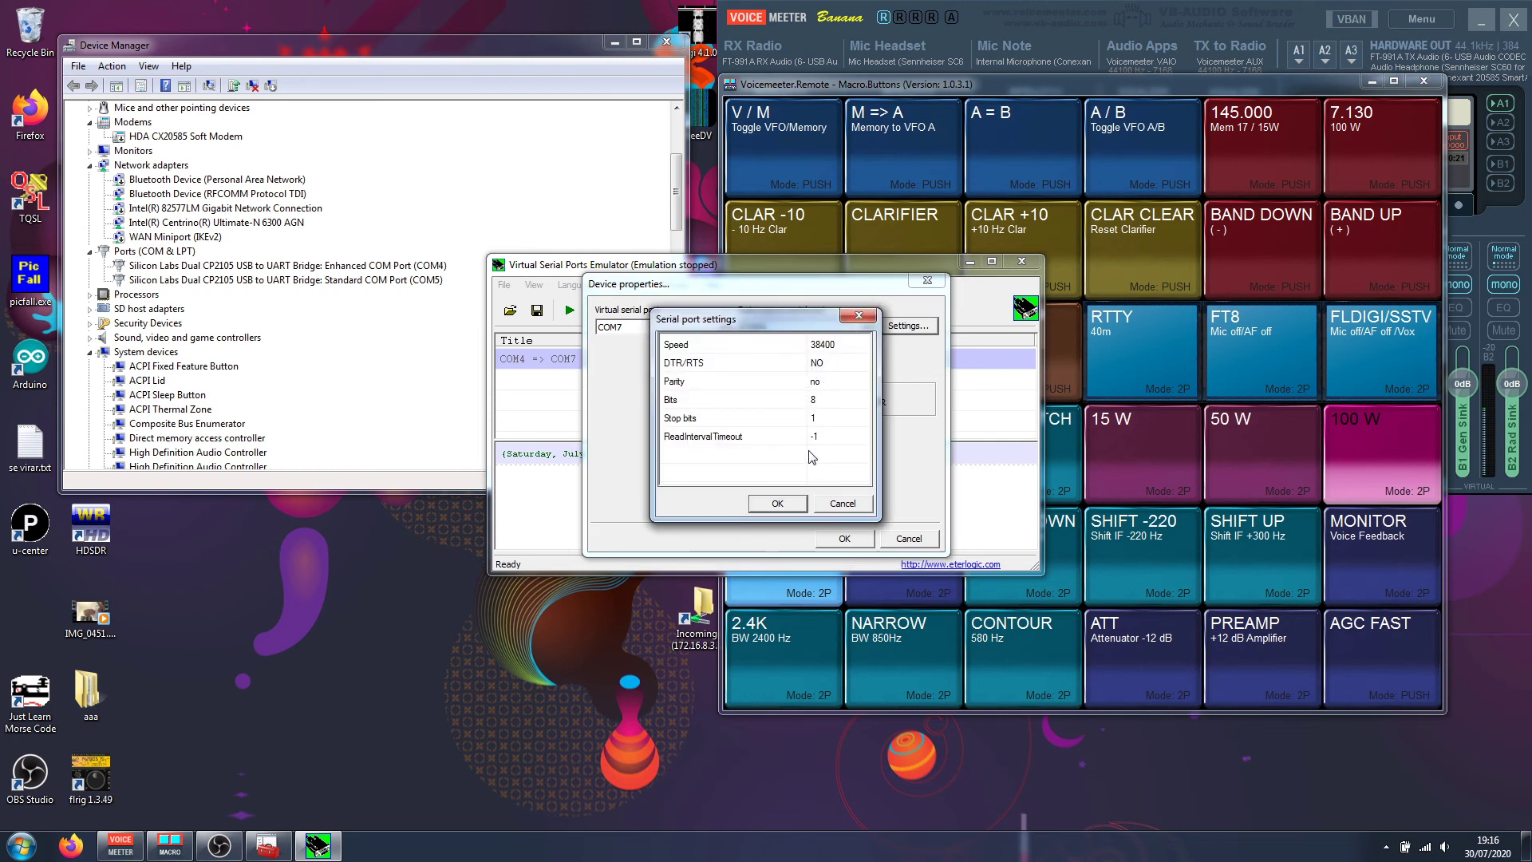
Close the splitter dialogs unchanged, restart emulation, and bring OBS Studio to the front
{"action": "left_click", "coordinate": [844, 507]}
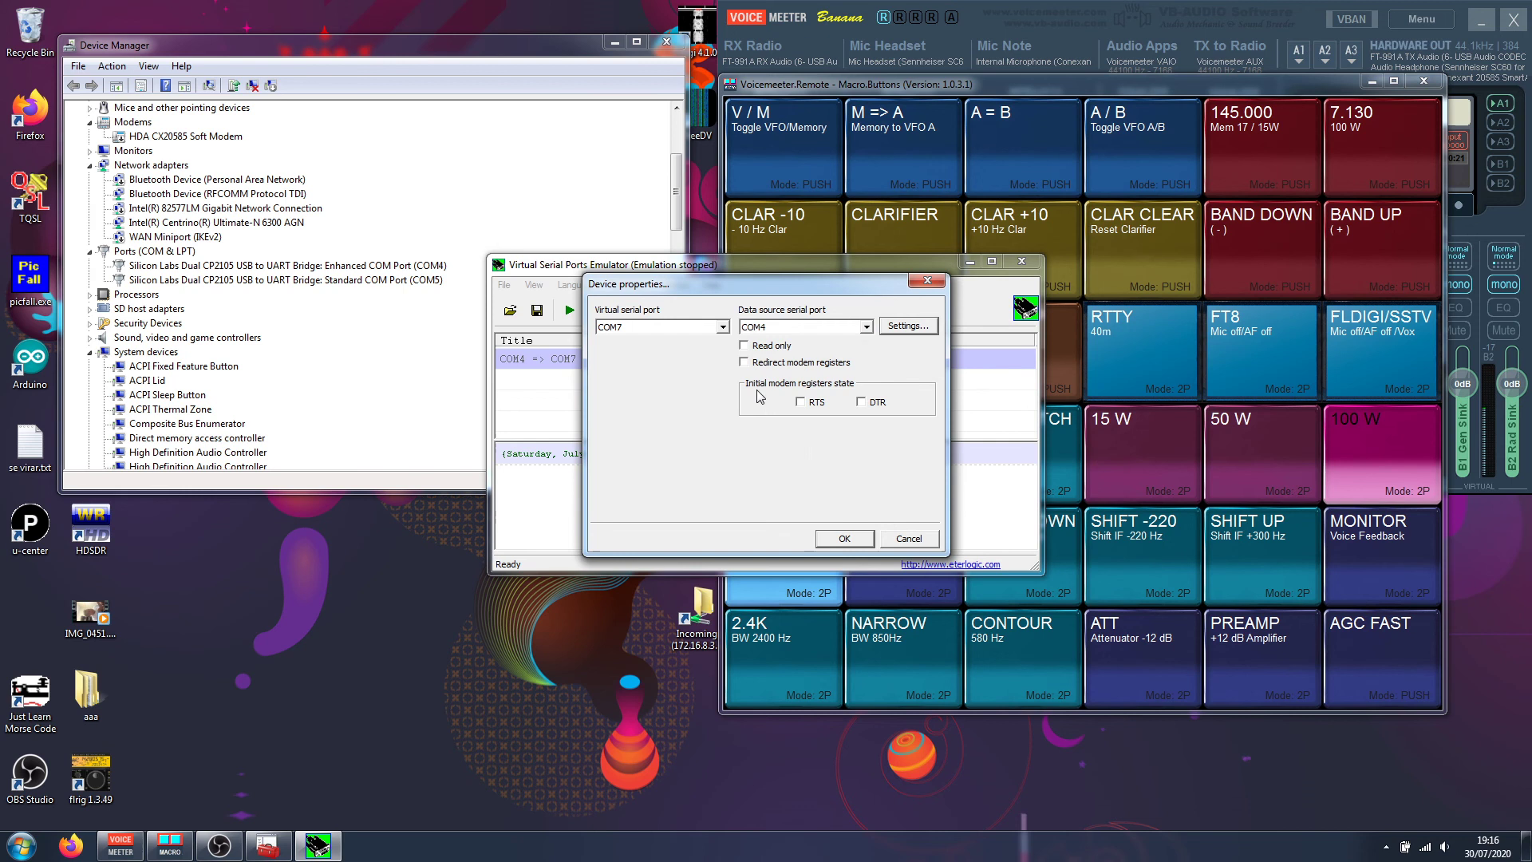
{"action": "left_click", "coordinate": [909, 539]}
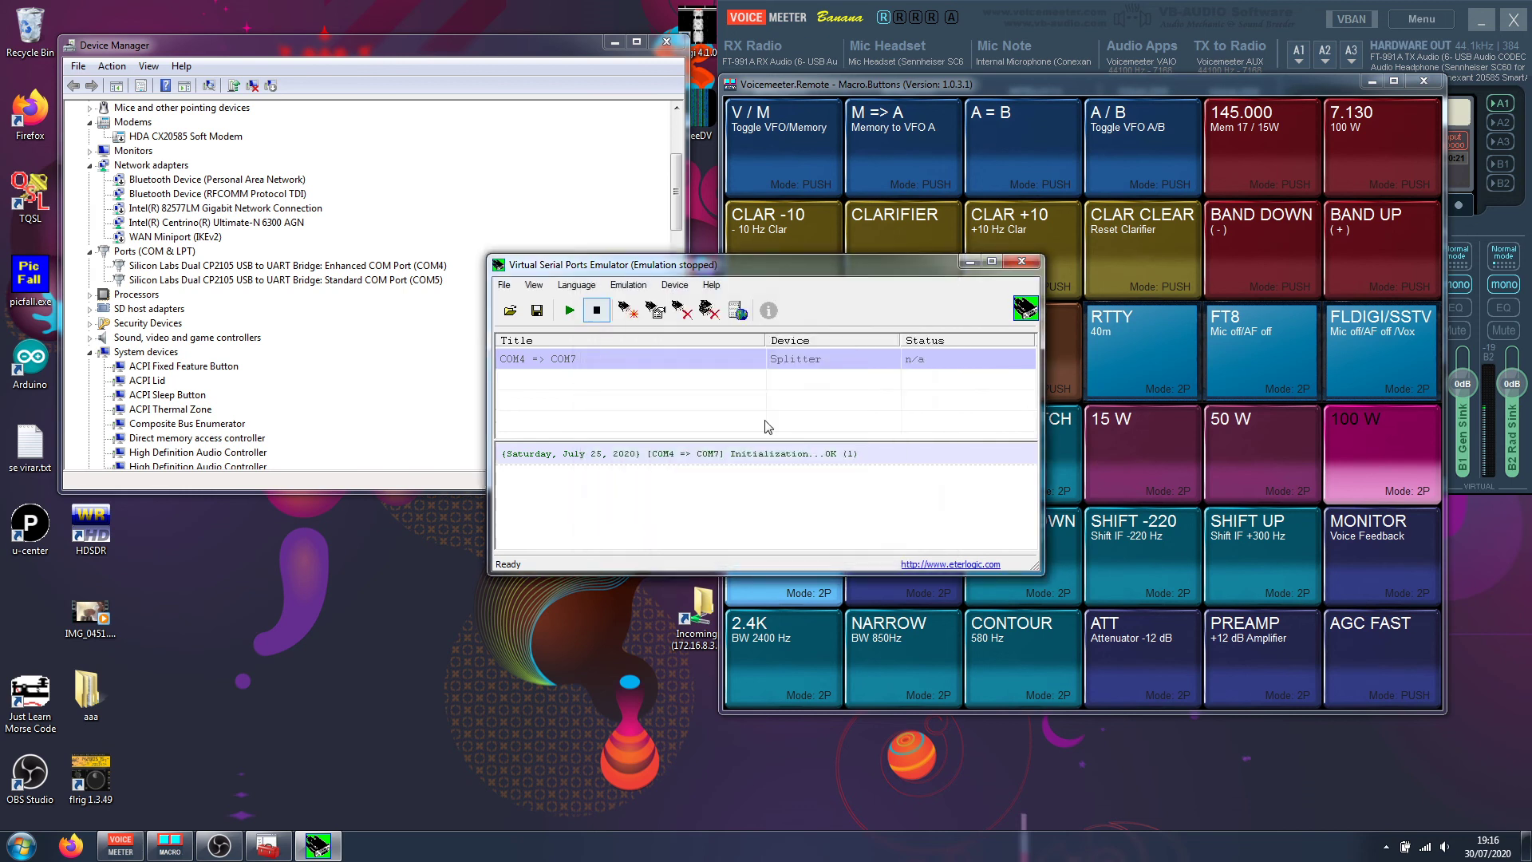
{"action": "left_click", "coordinate": [569, 311]}
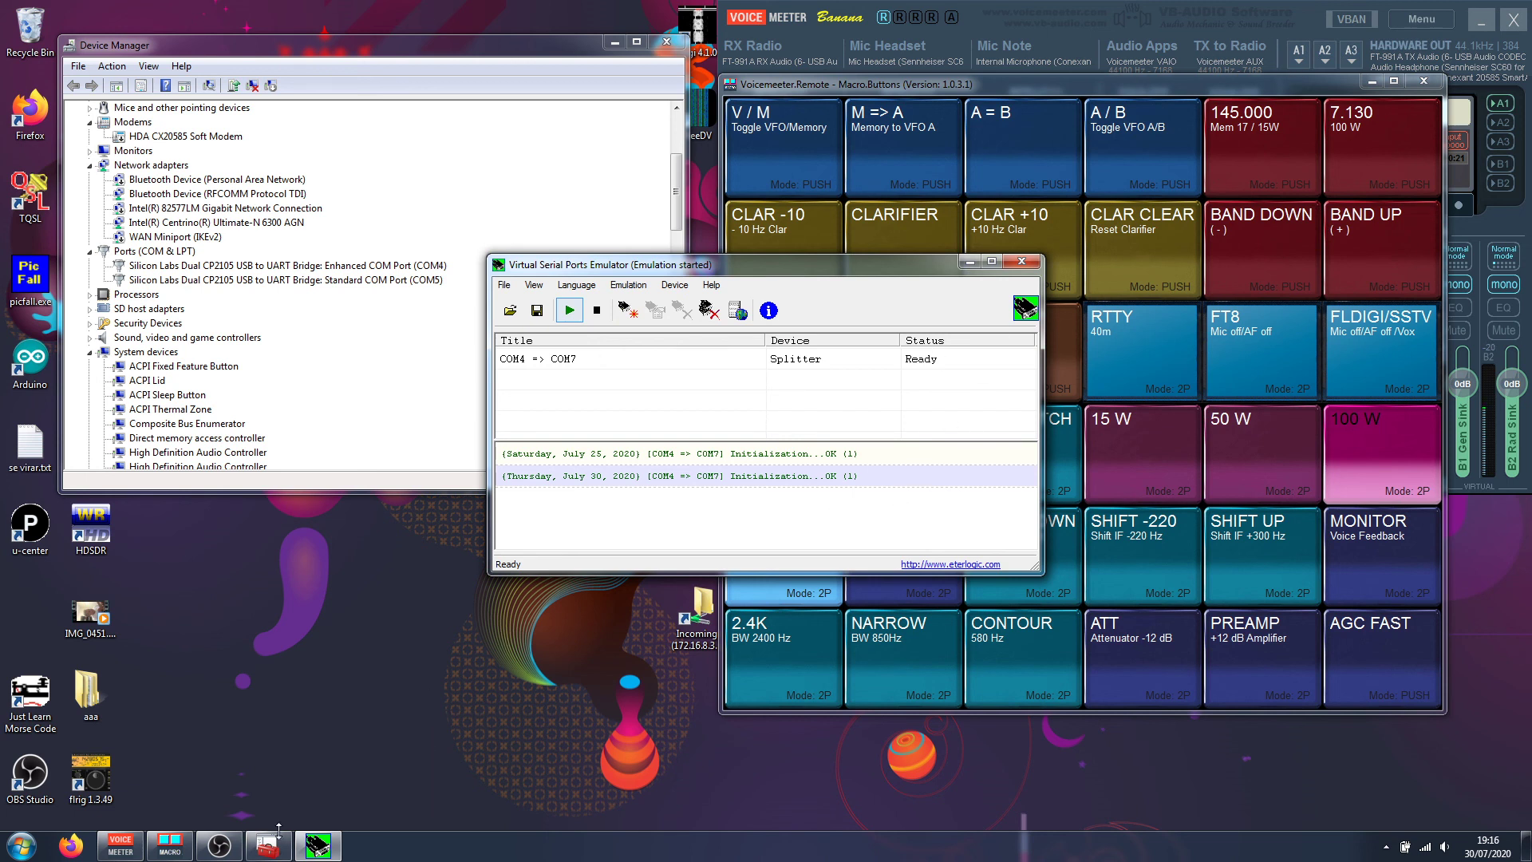
{"action": "left_click", "coordinate": [220, 846]}
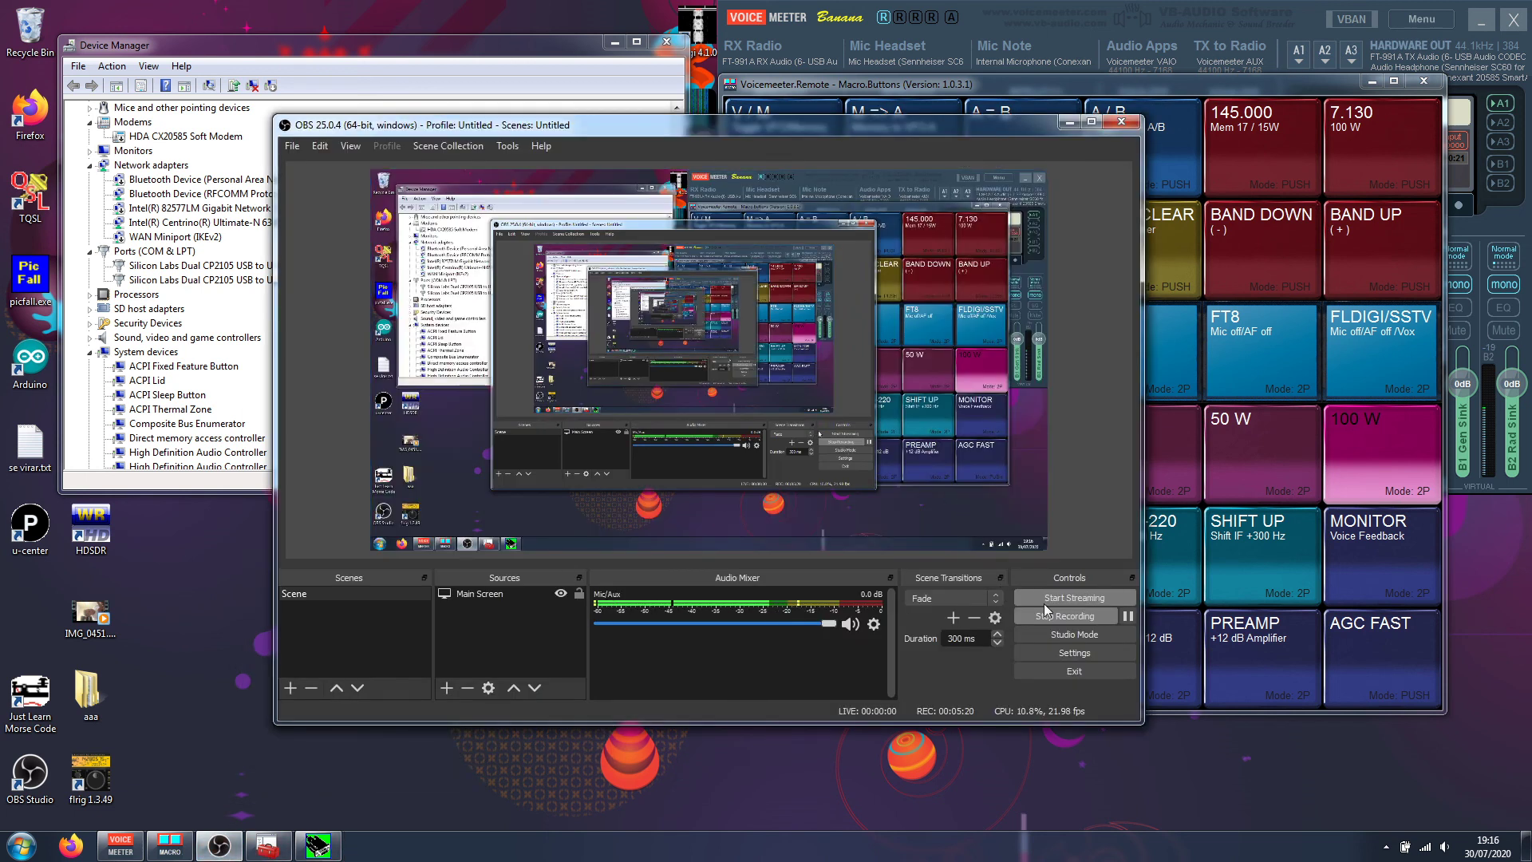